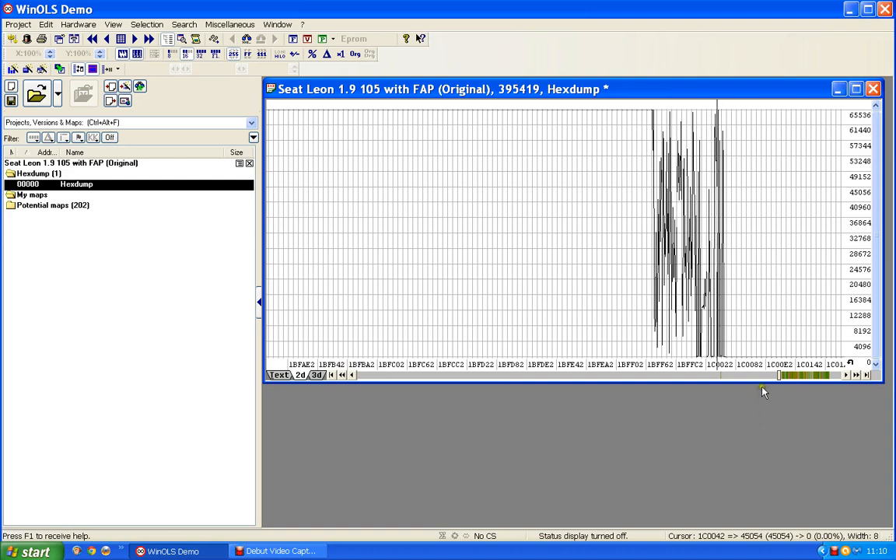
Find the series of adjacent 8x16 maps in the hexdump's 2d view and open the first one, at address 1C2E40
{"action": "left_click", "coordinate": [801, 377]}
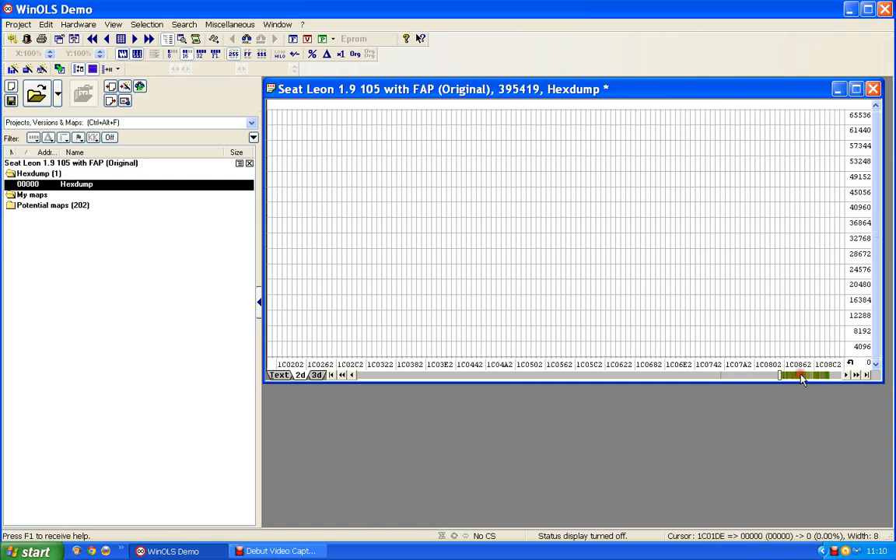
{"action": "left_click", "coordinate": [801, 377]}
{"action": "left_click", "coordinate": [801, 377]}
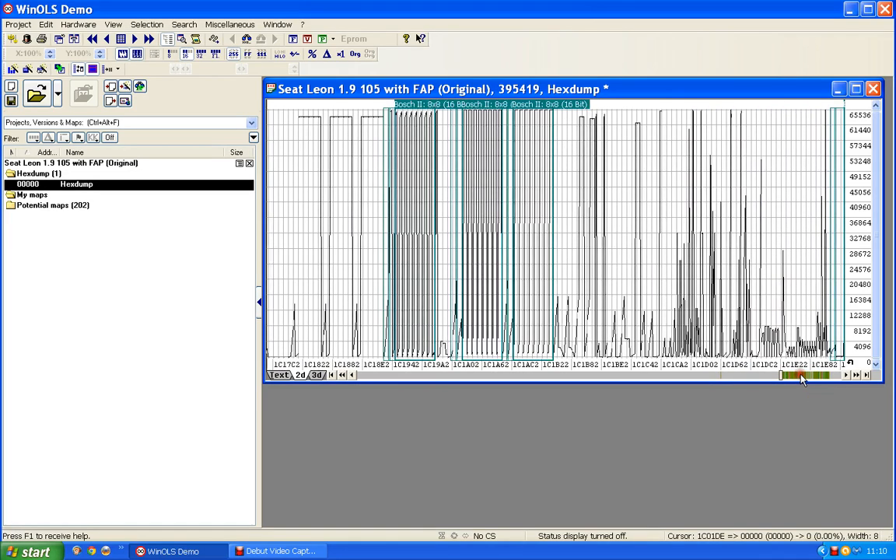
{"action": "left_click", "coordinate": [801, 377]}
{"action": "left_click", "coordinate": [804, 377]}
{"action": "left_click", "coordinate": [807, 378]}
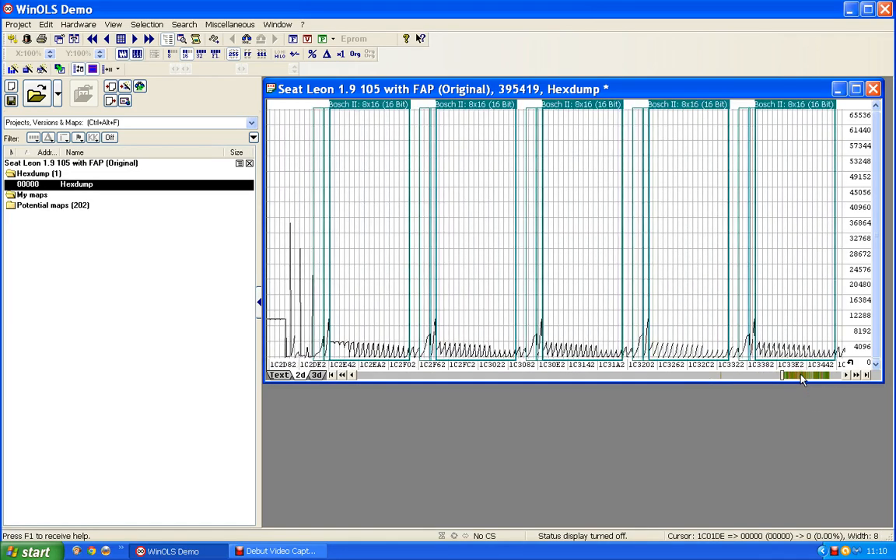
{"action": "left_click", "coordinate": [377, 116]}
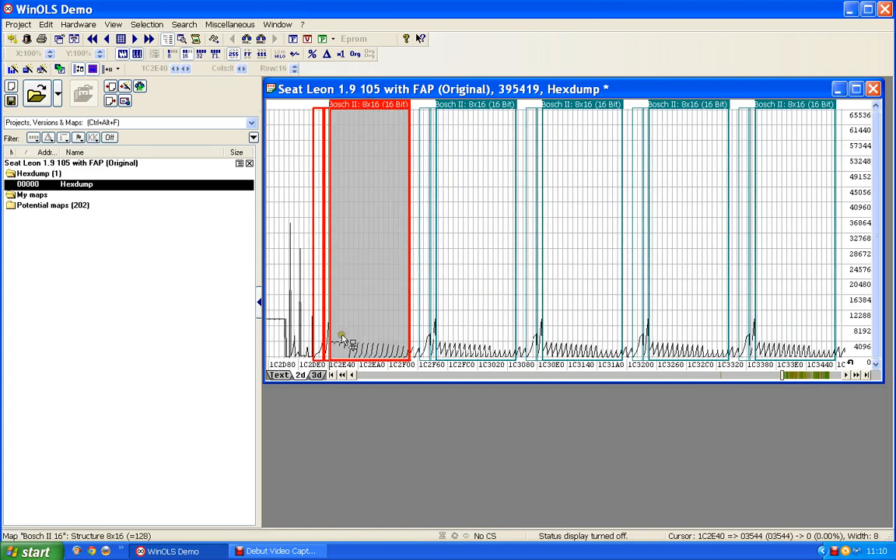
{"action": "double_click", "coordinate": [370, 108]}
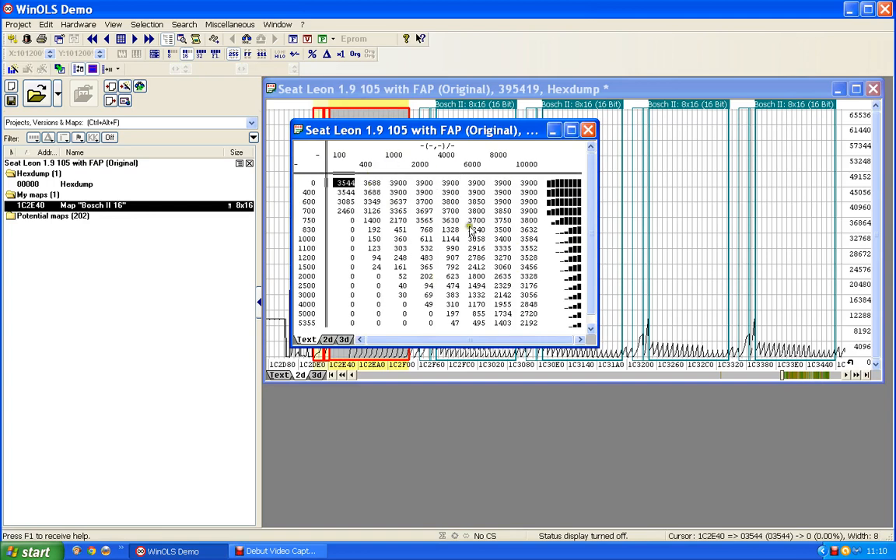
Examine the shape of the map at 1C2E40 as a 2d curve and a 3d surface, and close its window
{"action": "left_click", "coordinate": [326, 339]}
{"action": "left_click_drag", "start_coordinate": [395, 132], "coordinate": [395, 105]}
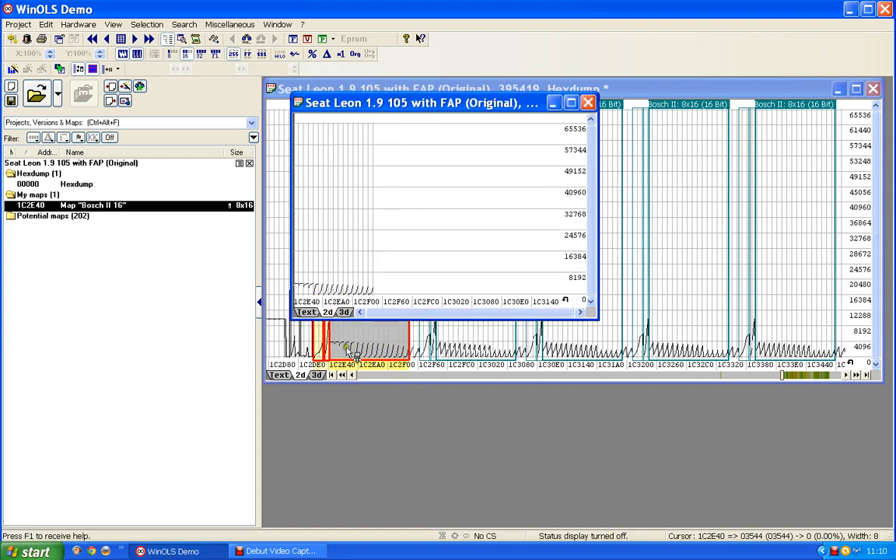
{"action": "left_click", "coordinate": [343, 311]}
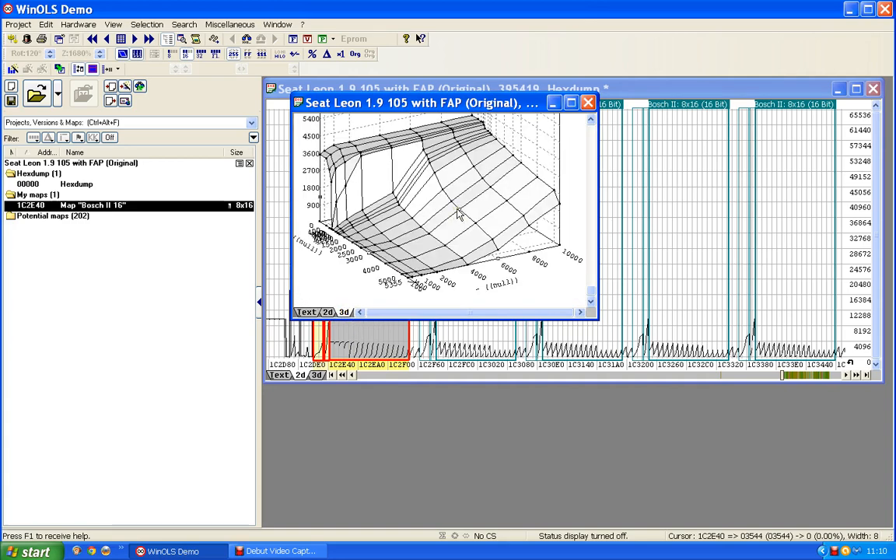
{"action": "left_click", "coordinate": [588, 103]}
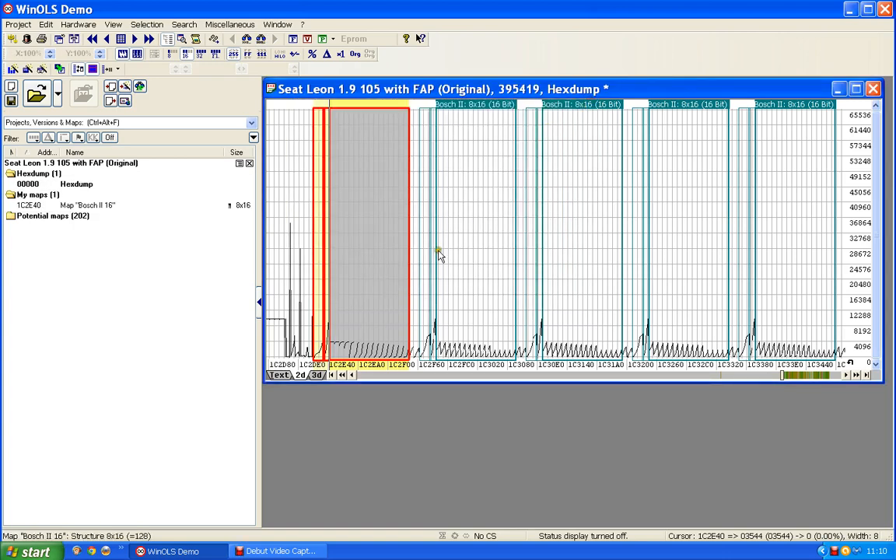
Reopen the map at 1C2E40 from the hexdump and display its values as a text table
{"action": "double_click", "coordinate": [351, 209]}
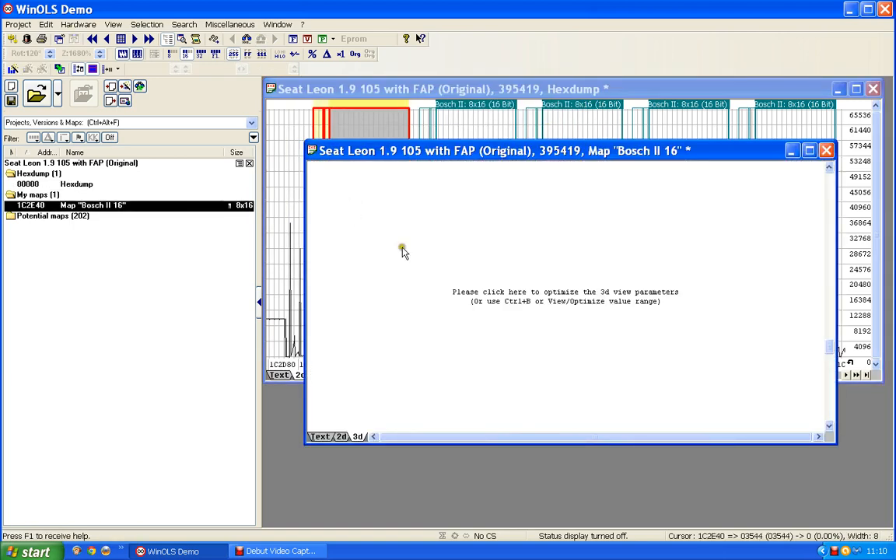
{"action": "left_click", "coordinate": [538, 302]}
{"action": "left_click", "coordinate": [320, 436]}
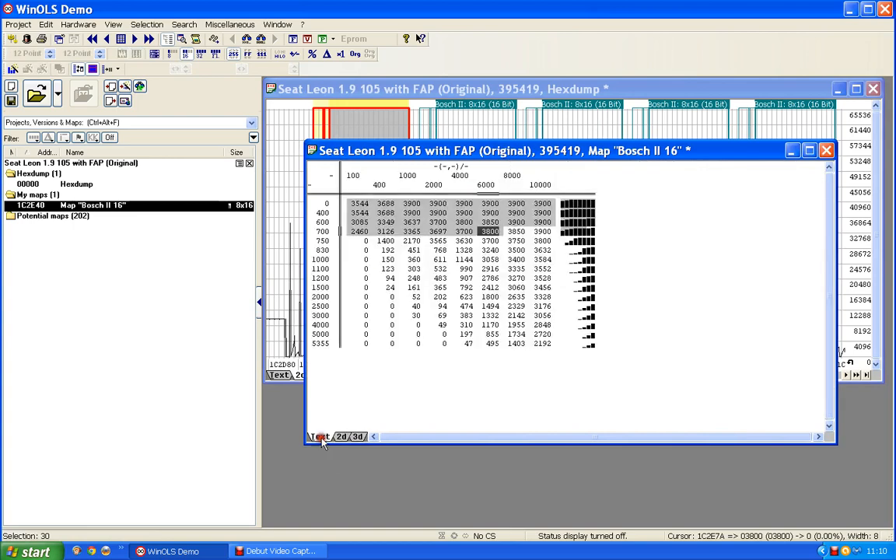
{"action": "left_click", "coordinate": [347, 288]}
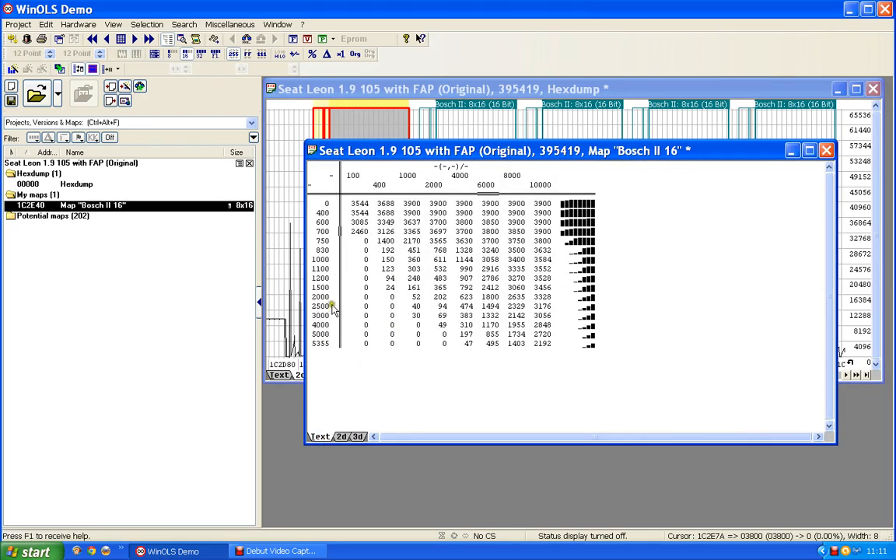
Set the Y-axis description of the map at 1C2E40 to Engine speed and its unit to rpm
{"action": "double_click", "coordinate": [325, 297]}
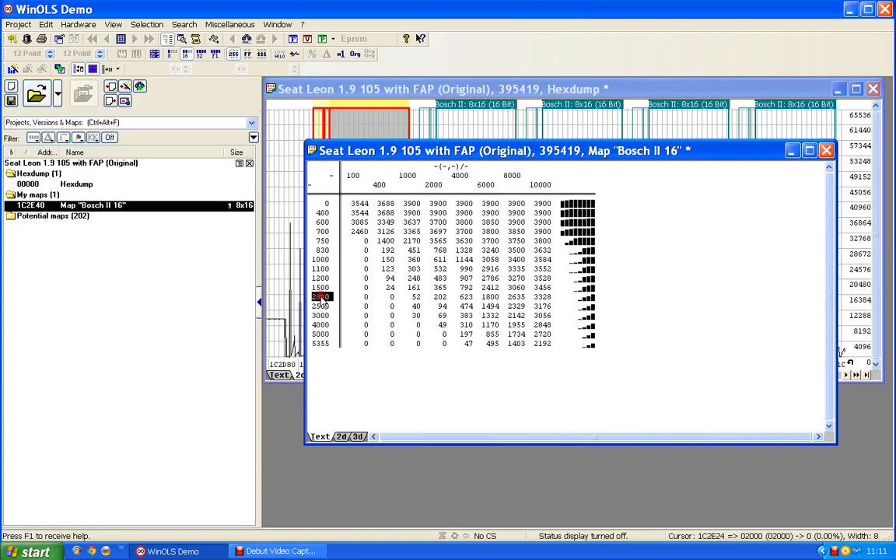
{"action": "left_click", "coordinate": [430, 168]}
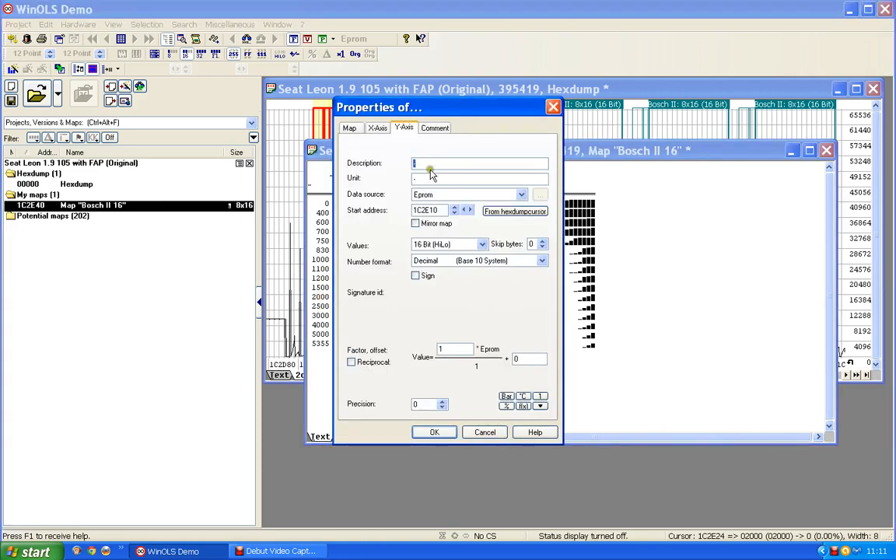
{"action": "type", "text": "Engin"}
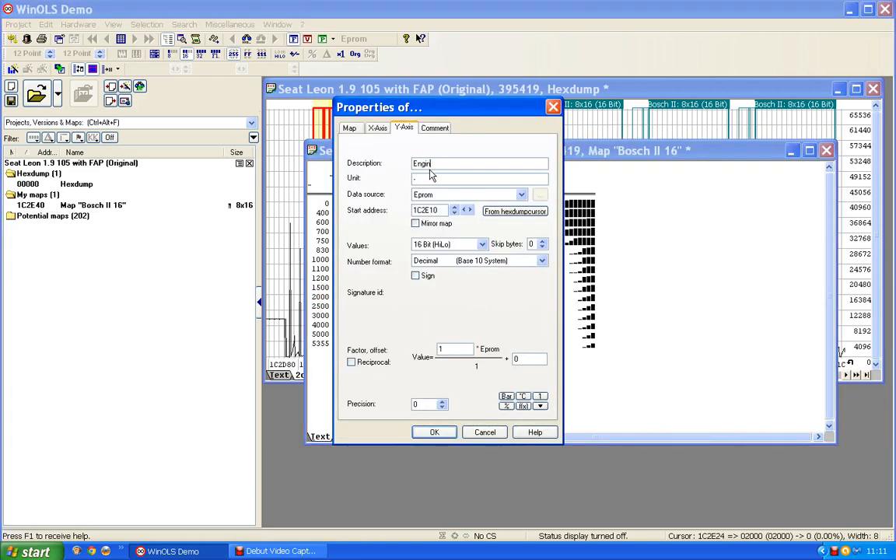
{"action": "type", "text": "e speed"}
{"action": "key", "text": "Tab"}
{"action": "type", "text": "rpm"}
{"action": "left_click", "coordinate": [434, 434]}
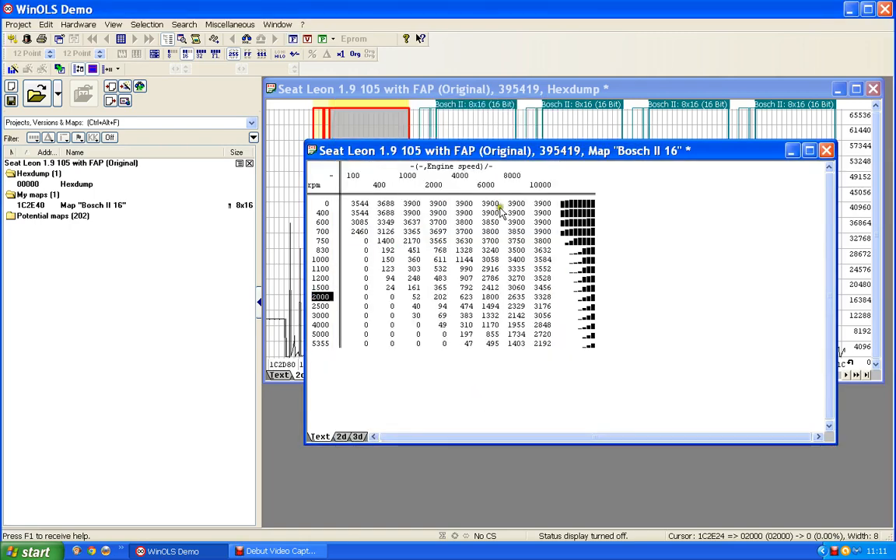
Set the X-axis description to Accel Pedal, its unit to % and its factor to 0.01
{"action": "double_click", "coordinate": [471, 183]}
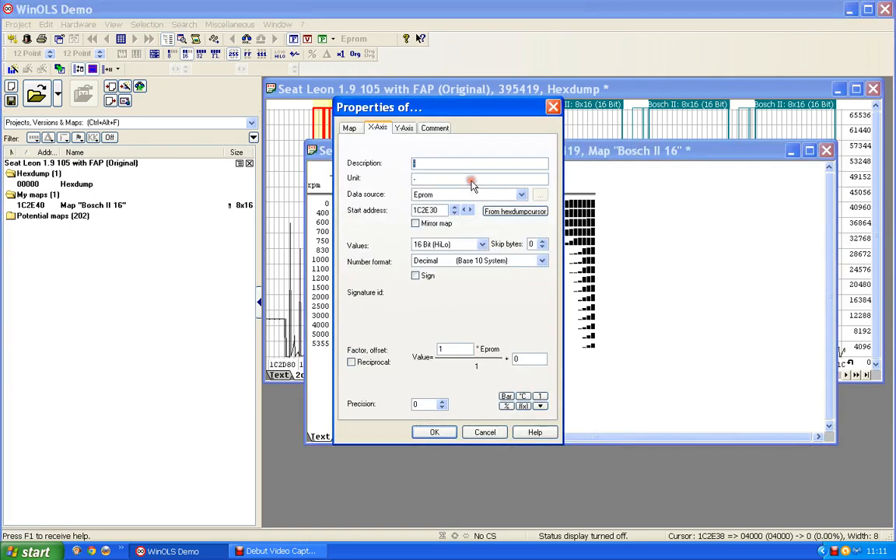
{"action": "left_click", "coordinate": [430, 162]}
{"action": "type", "text": "Accel Pedal"}
{"action": "left_click_drag", "start_coordinate": [427, 179], "coordinate": [316, 179]}
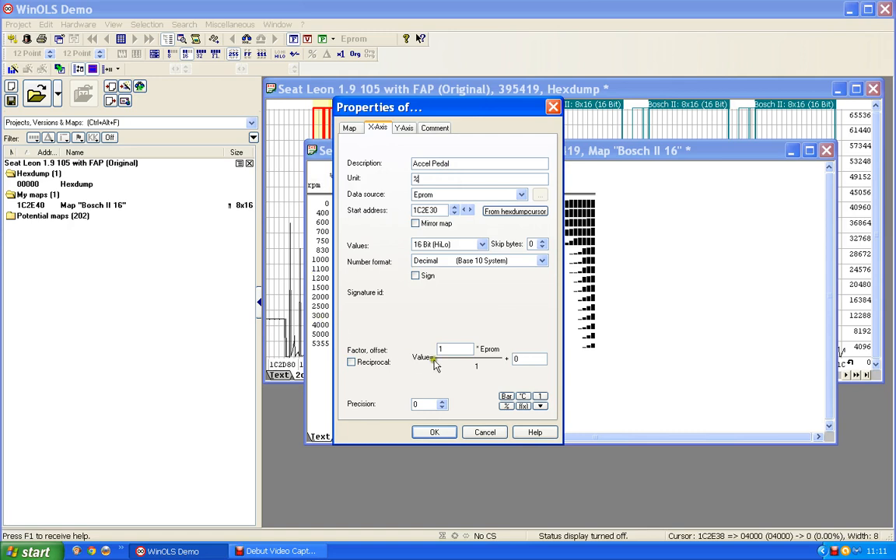
{"action": "left_click_drag", "start_coordinate": [446, 347], "coordinate": [397, 349]}
{"action": "left_click_drag", "start_coordinate": [444, 110], "coordinate": [722, 115]}
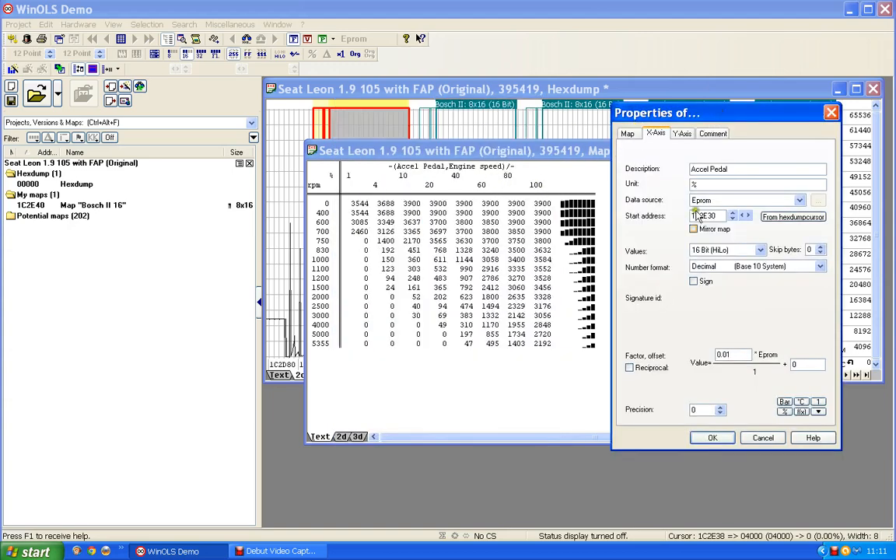
{"action": "left_click", "coordinate": [712, 438]}
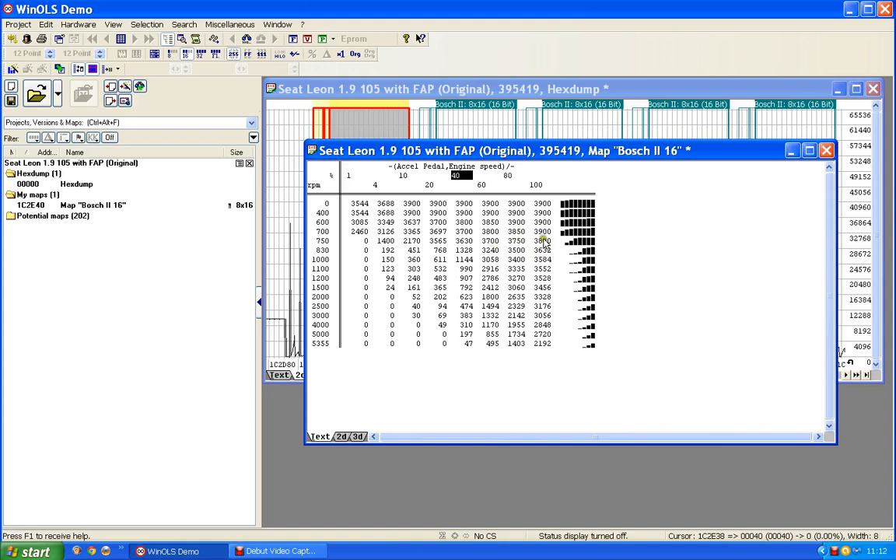
Set the map's value description to Engine Torque, its unit to Nm and its factor to 0.1
{"action": "left_click", "coordinate": [429, 250]}
{"action": "double_click", "coordinate": [429, 249]}
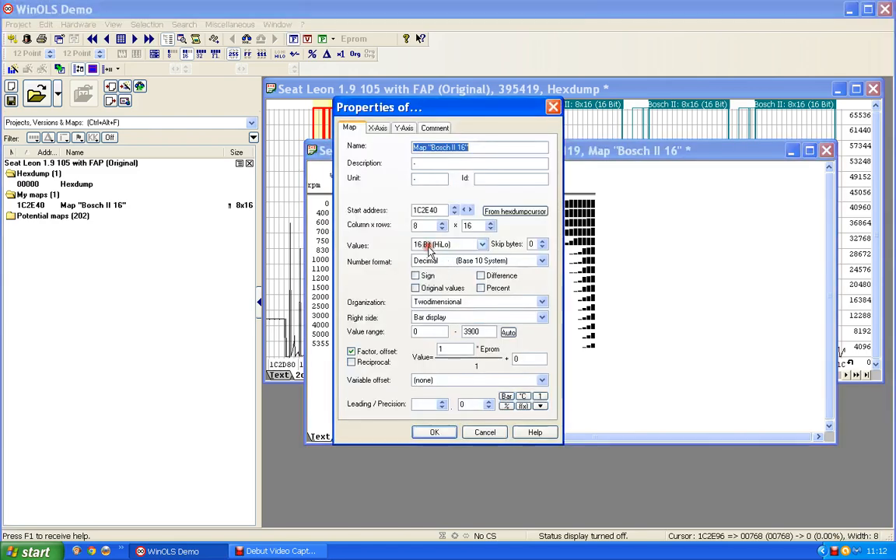
{"action": "left_click", "coordinate": [417, 163]}
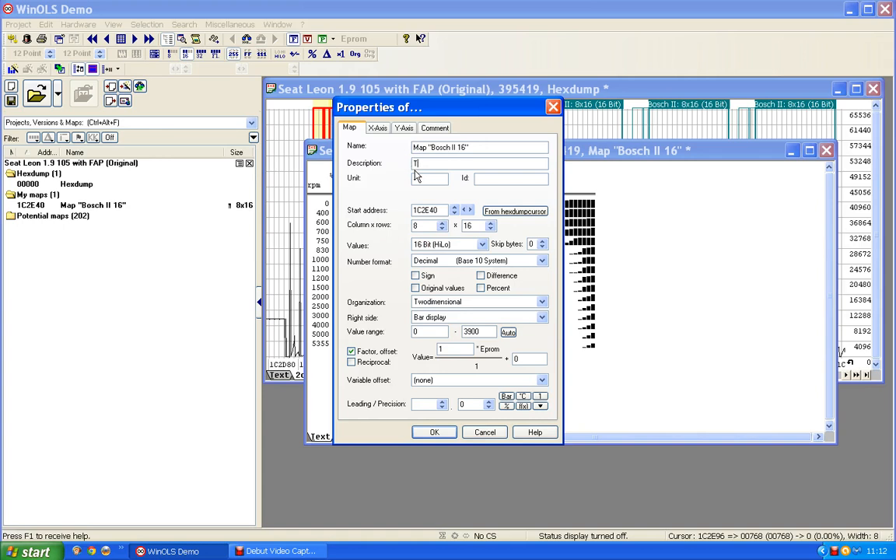
{"action": "type", "text": "Engine Torque"}
{"action": "left_click", "coordinate": [398, 179]}
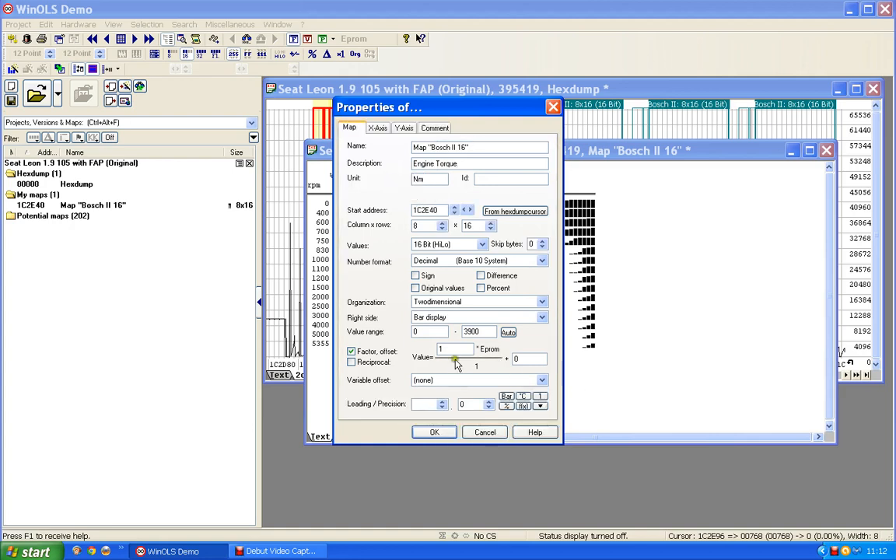
{"action": "left_click", "coordinate": [351, 352]}
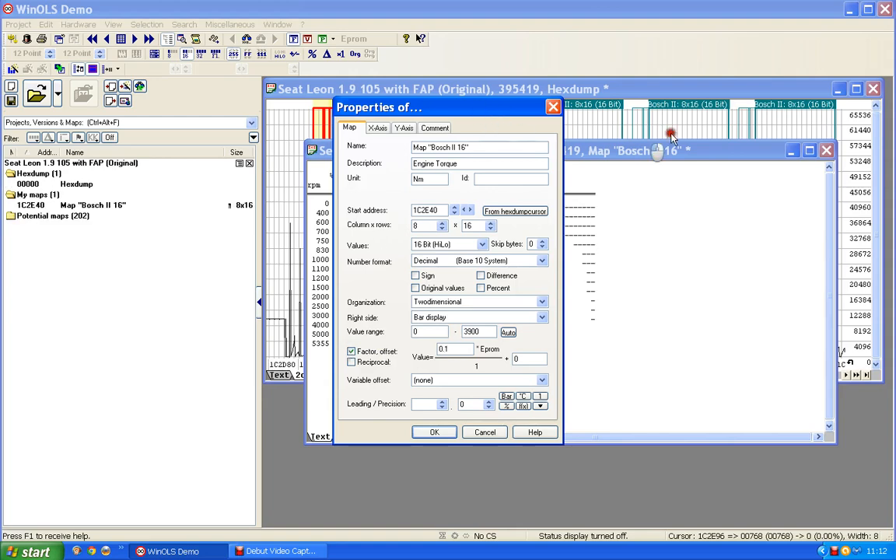
{"action": "left_click_drag", "start_coordinate": [670, 136], "coordinate": [670, 136]}
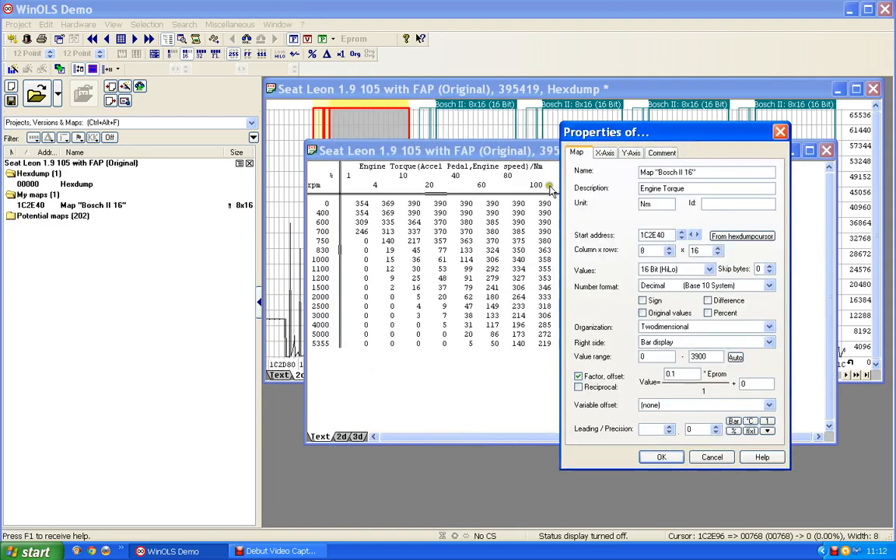
Rename the map at 1C2E40 as Drivers wish and close its window to get back to the hexdump
{"action": "left_click_drag", "start_coordinate": [703, 172], "coordinate": [638, 174]}
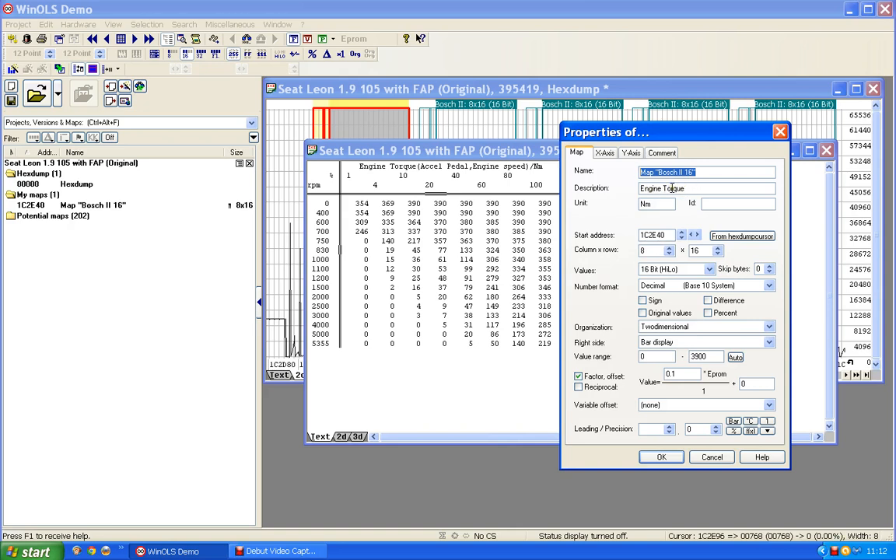
{"action": "type", "text": "Drivers wish"}
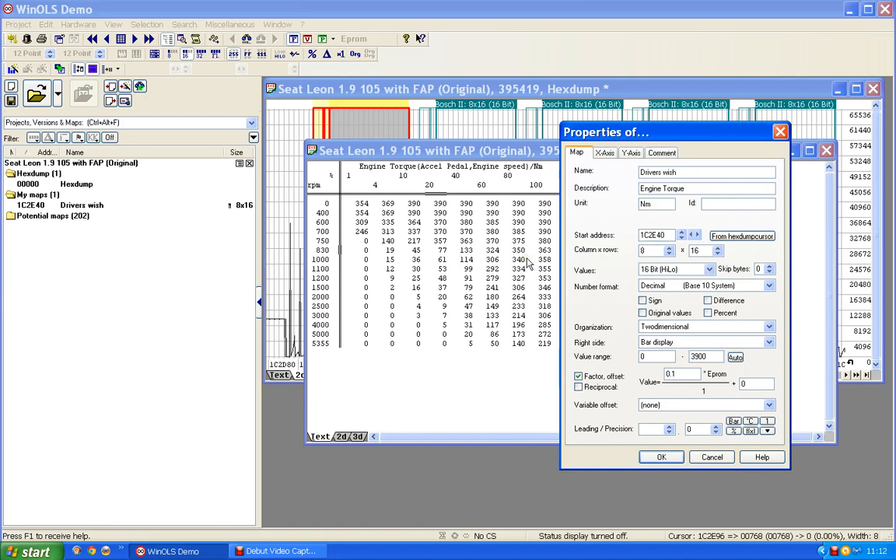
{"action": "left_click", "coordinate": [664, 459]}
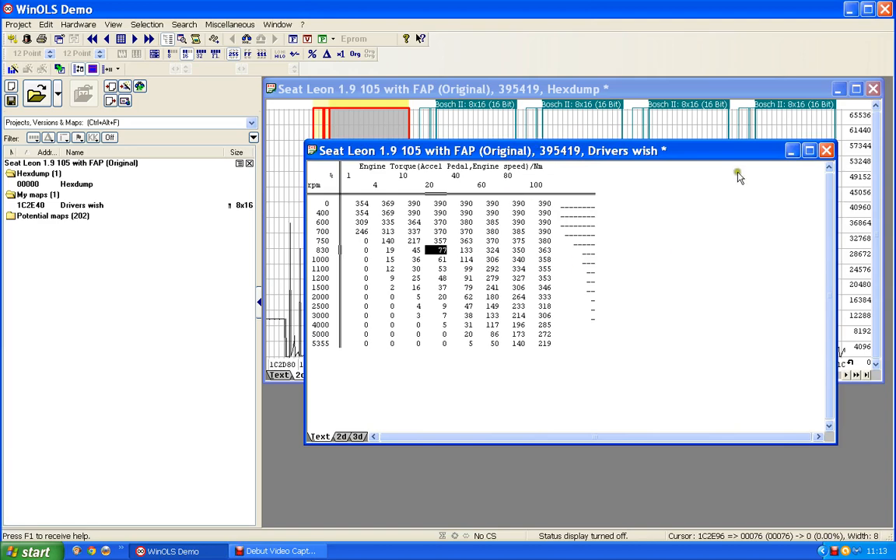
{"action": "left_click", "coordinate": [794, 150]}
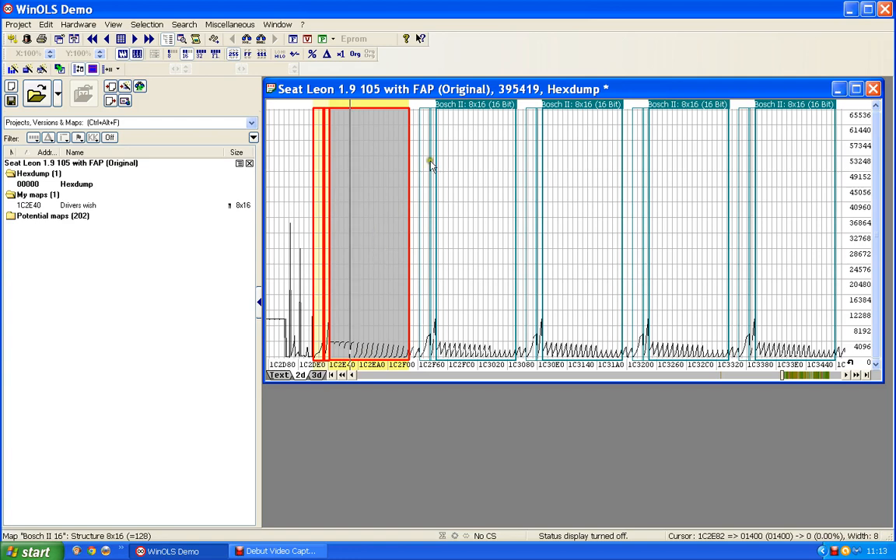
Open the second 8x16 map, at 1C2F96, and set its Y-axis description to Engine speed with unit rpm
{"action": "left_click", "coordinate": [488, 115]}
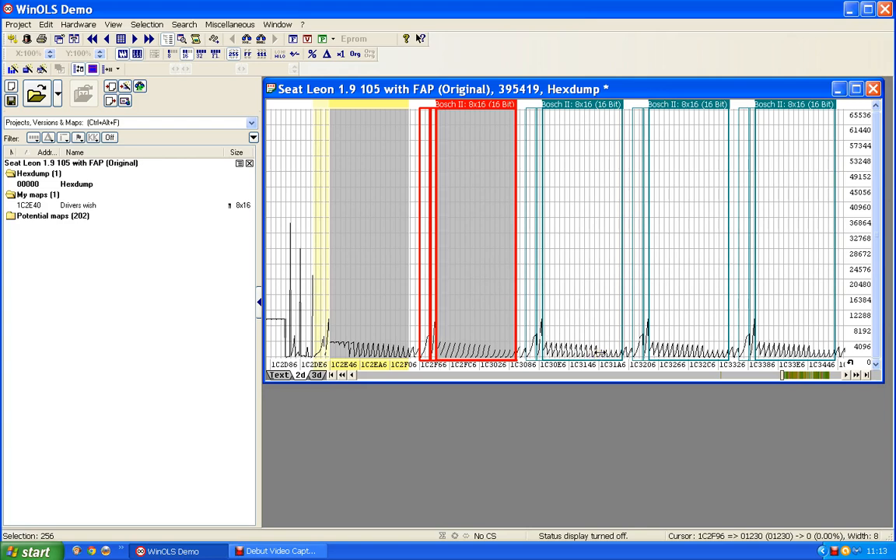
{"action": "double_click", "coordinate": [474, 105]}
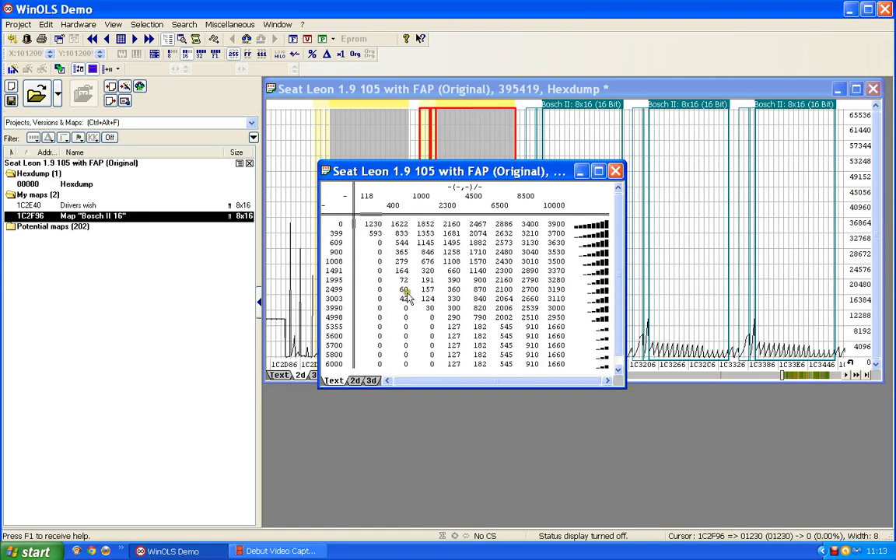
{"action": "double_click", "coordinate": [334, 299]}
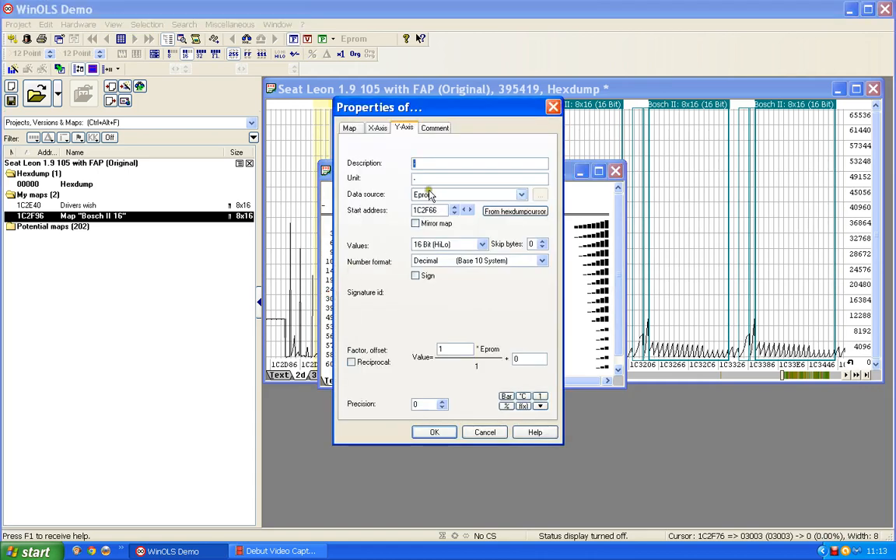
{"action": "type", "text": "Engi"}
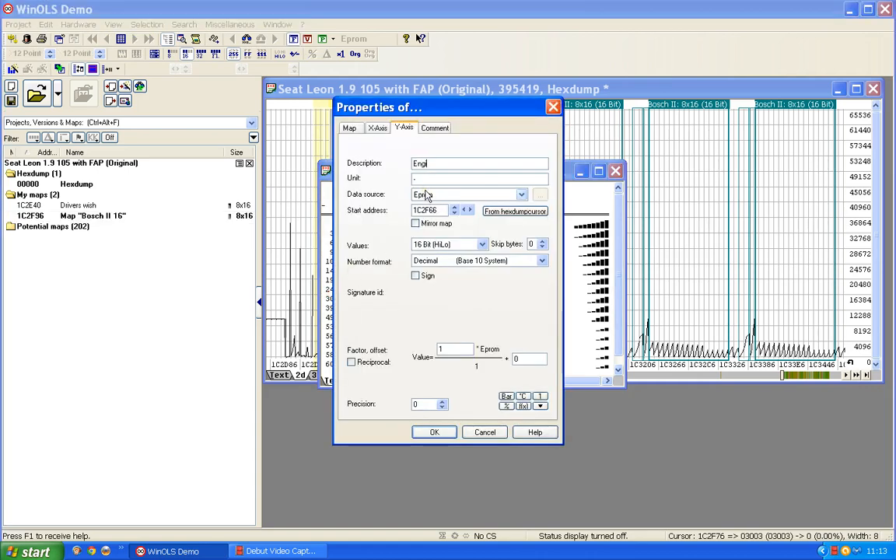
{"action": "type", "text": "ne speed"}
{"action": "double_click", "coordinate": [416, 178]}
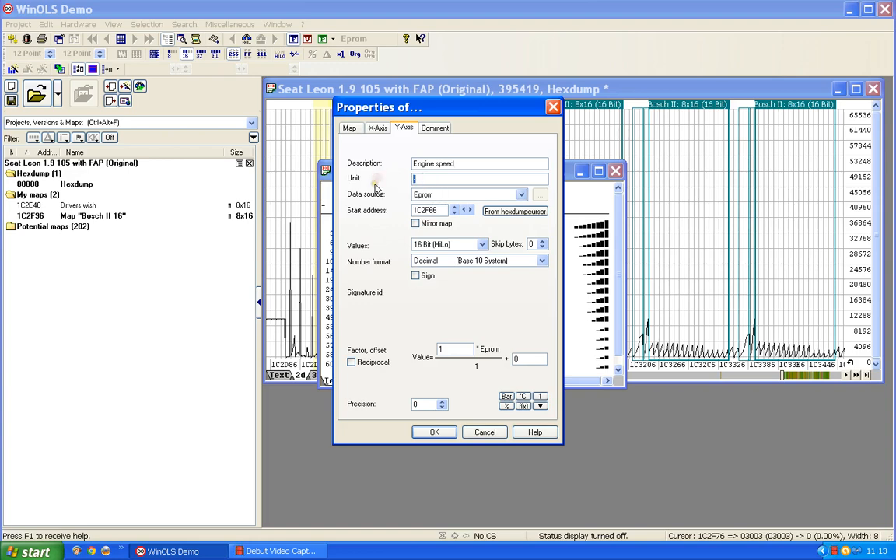
{"action": "type", "text": "rpm"}
{"action": "left_click", "coordinate": [434, 432]}
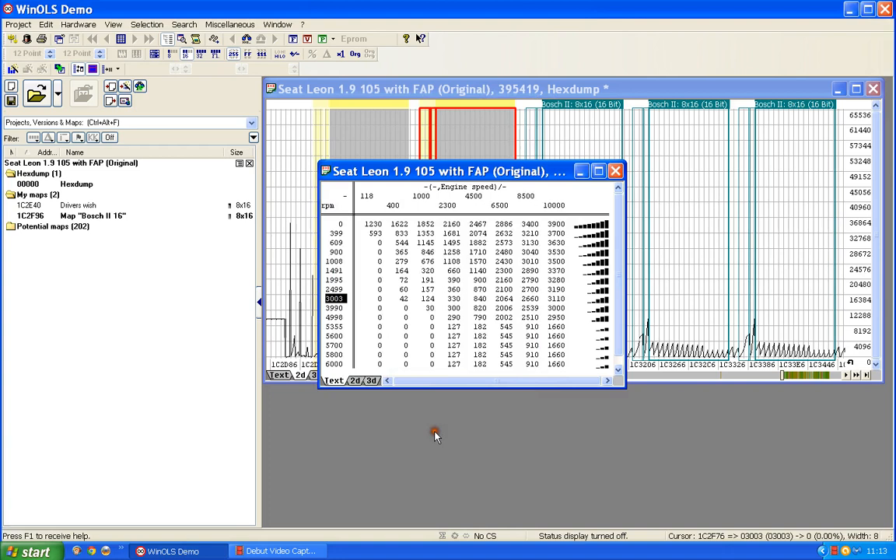
Set the X-axis description of the map at 1C2F96 to Acc pedal, its unit to % and its factor to 0.01
{"action": "left_click", "coordinate": [336, 299]}
{"action": "double_click", "coordinate": [479, 201]}
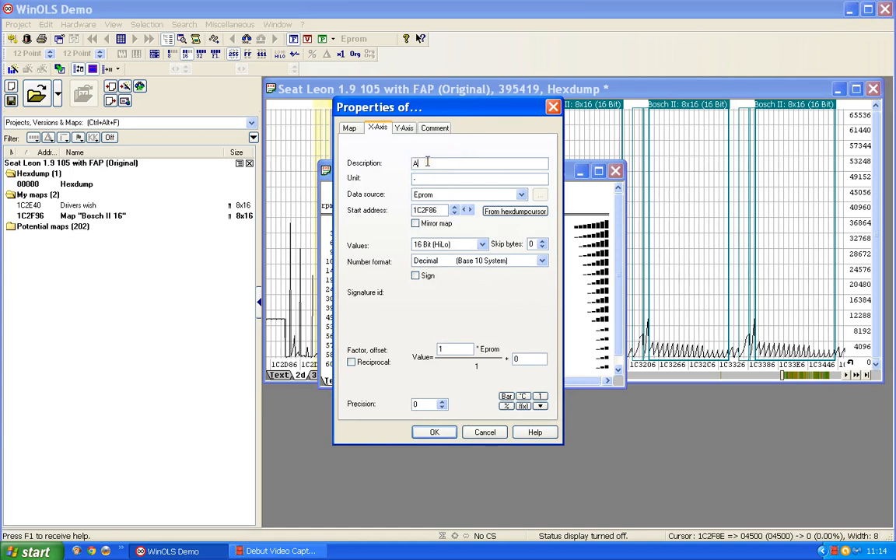
{"action": "type", "text": "cc.pedal"}
{"action": "left_click", "coordinate": [425, 178]}
{"action": "left_click_drag", "start_coordinate": [458, 347], "coordinate": [385, 351]}
{"action": "type", "text": "0.01"}
{"action": "key", "text": "Return"}
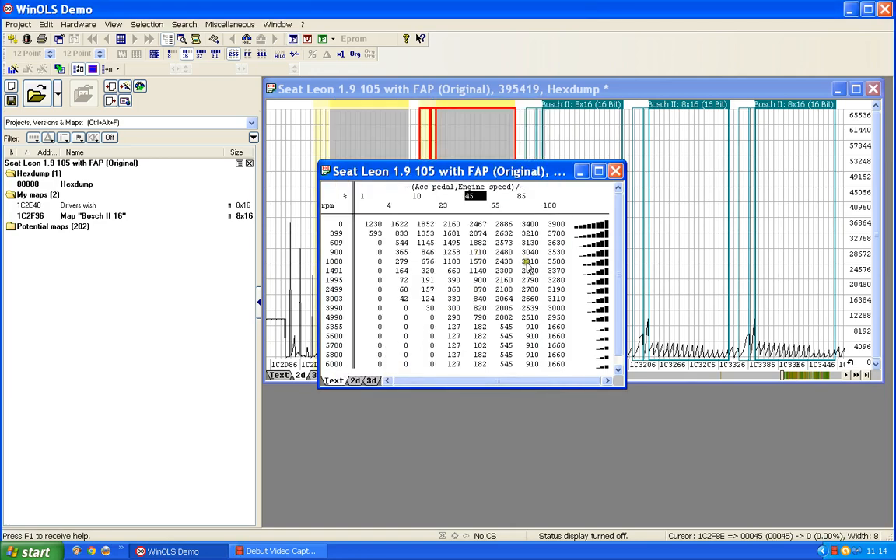
Rename the map at 1C2F96 as Drivers wish and set its value description to Torque with unit Nm
{"action": "double_click", "coordinate": [483, 272]}
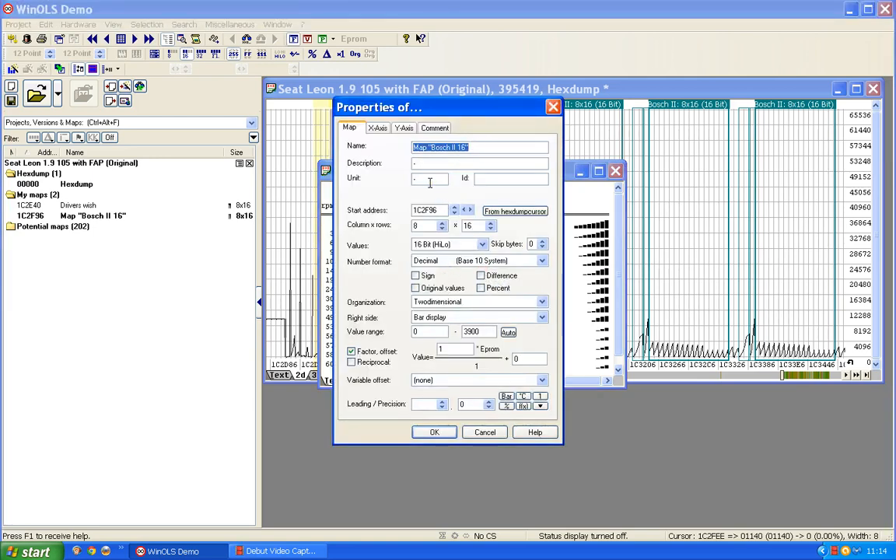
{"action": "type", "text": "Drivers wish"}
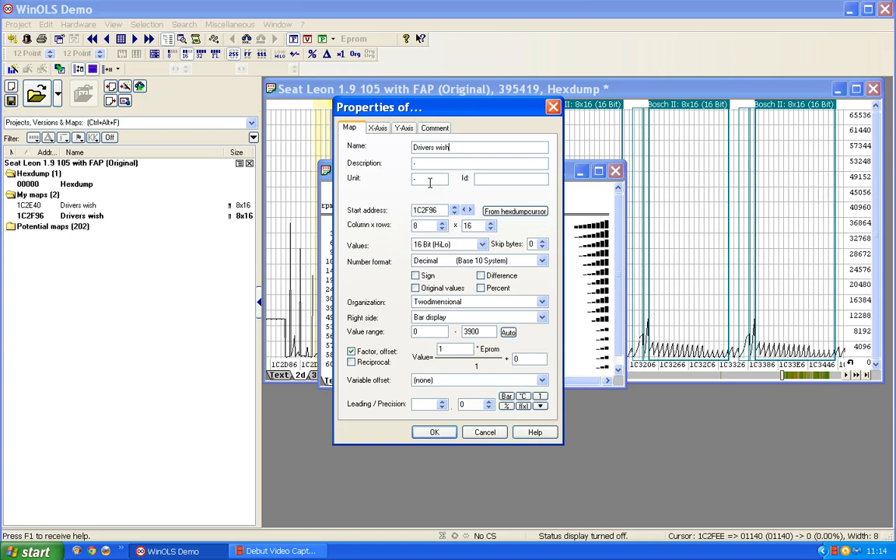
{"action": "left_click", "coordinate": [421, 155]}
{"action": "left_click", "coordinate": [418, 161]}
{"action": "type", "text": "Torque"}
{"action": "key", "text": "Tab"}
{"action": "type", "text": "Nm"}
Set the map's value factor to 0.1 and close its window to get back to the hexdump
{"action": "left_click", "coordinate": [441, 353]}
{"action": "left_click_drag", "start_coordinate": [446, 348], "coordinate": [356, 350]}
{"action": "type", "text": "0,1"}
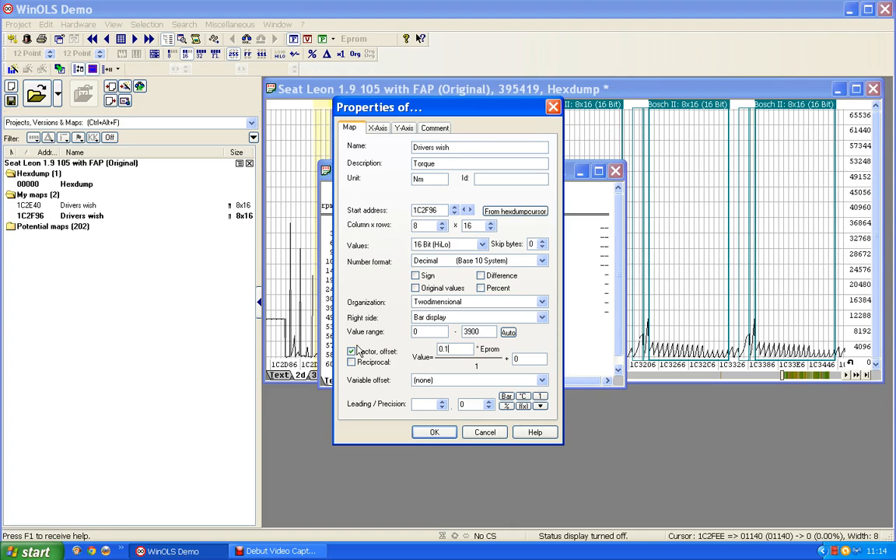
{"action": "key", "text": "Return"}
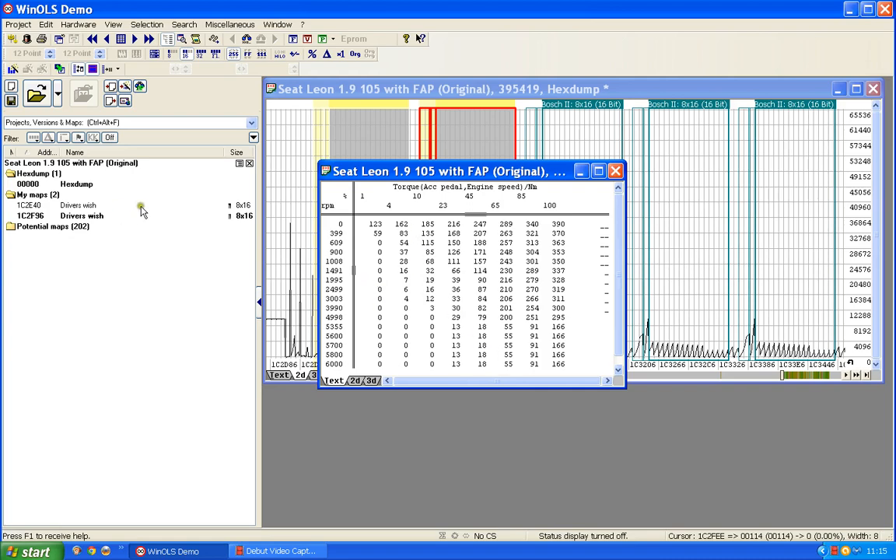
{"action": "left_click", "coordinate": [615, 171]}
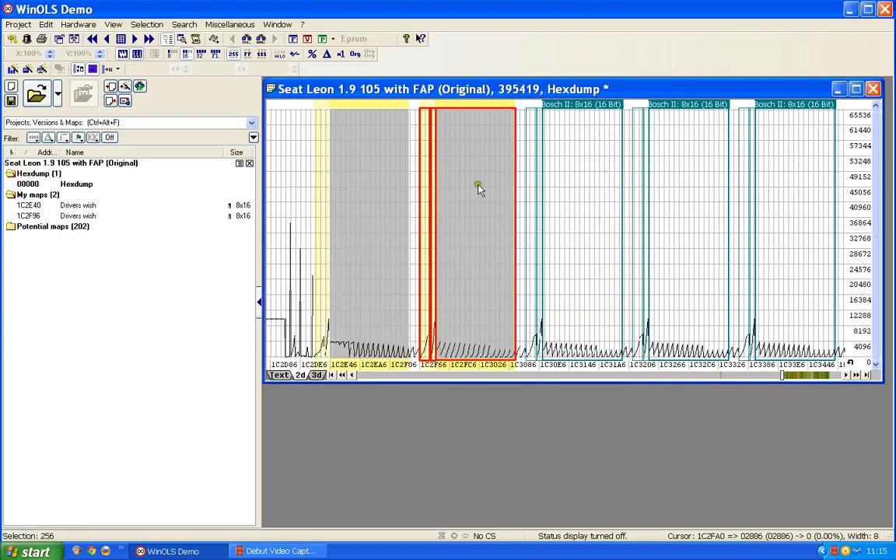
Open the third 8x16 map, at 1C30EC, rename it Drivers wish and close its window
{"action": "double_click", "coordinate": [593, 113]}
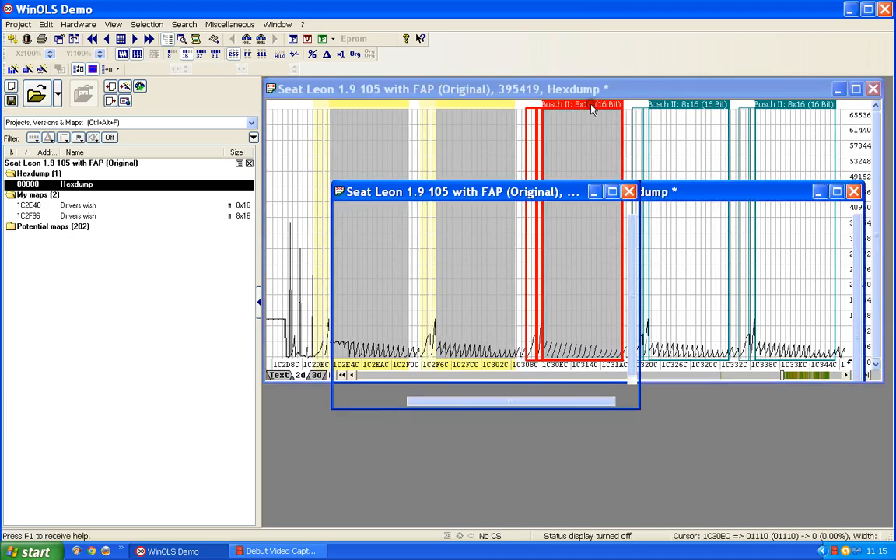
{"action": "left_click", "coordinate": [462, 310]}
{"action": "double_click", "coordinate": [459, 308]}
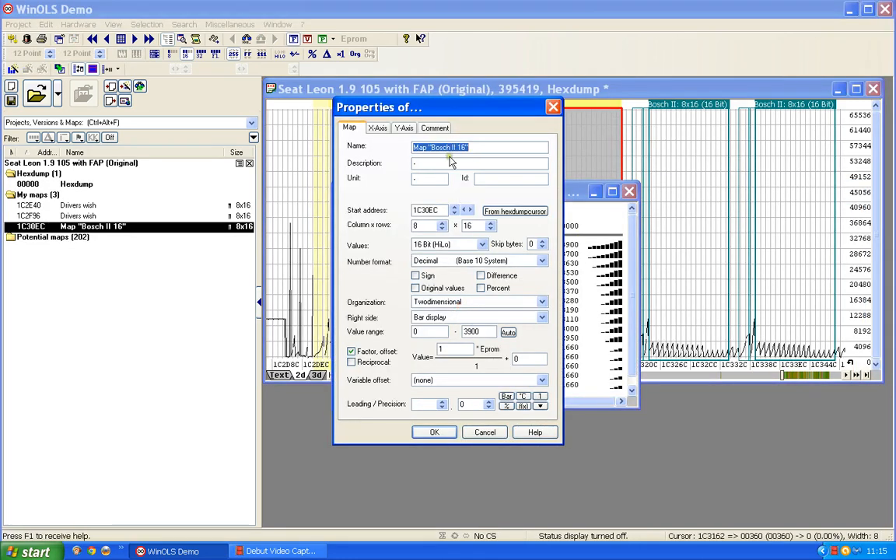
{"action": "type", "text": "Dt"}
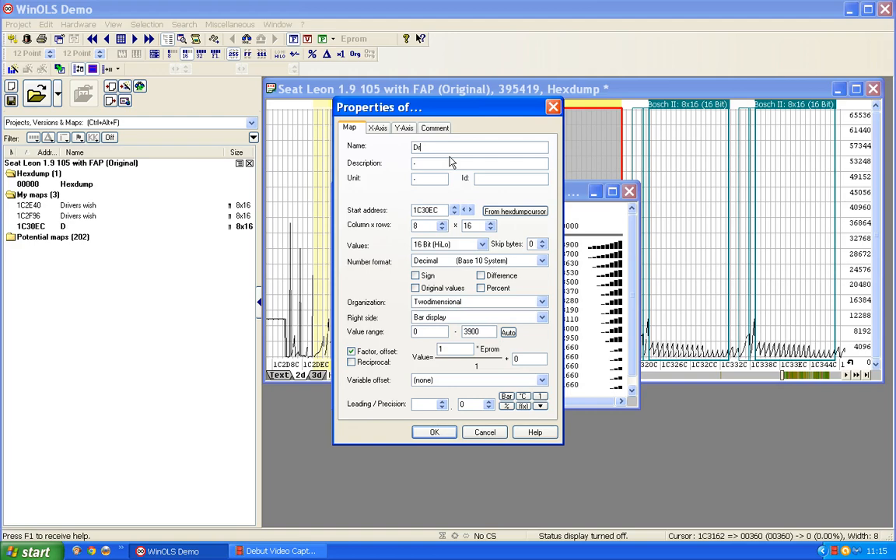
{"action": "type", "text": "ivers wish"}
{"action": "key", "text": "Return"}
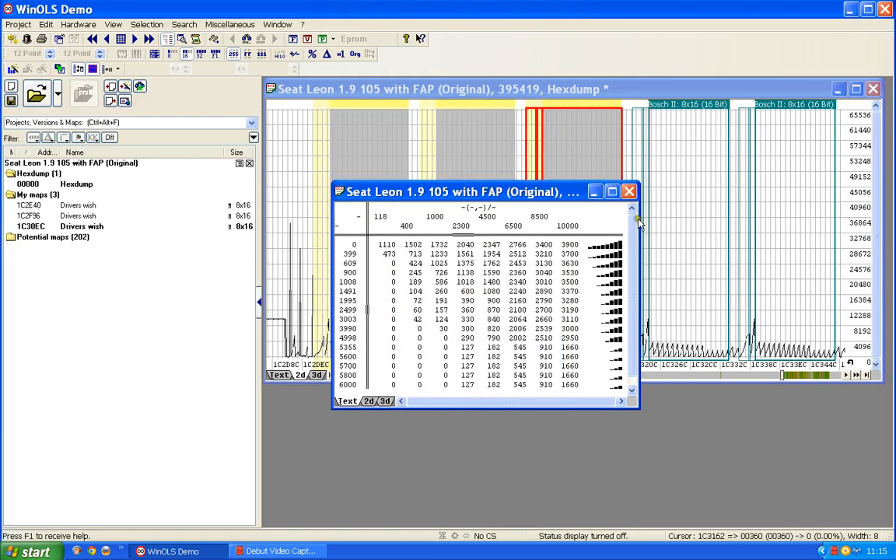
{"action": "left_click", "coordinate": [629, 192]}
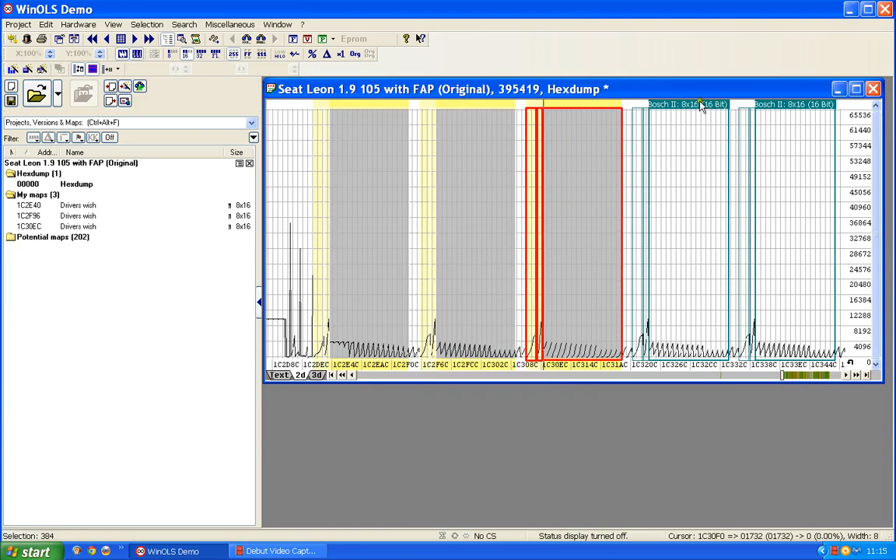
Open the fourth 8x16 map, at 1C3242, rename it Drivers wish and close its window
{"action": "double_click", "coordinate": [634, 97]}
{"action": "double_click", "coordinate": [474, 332]}
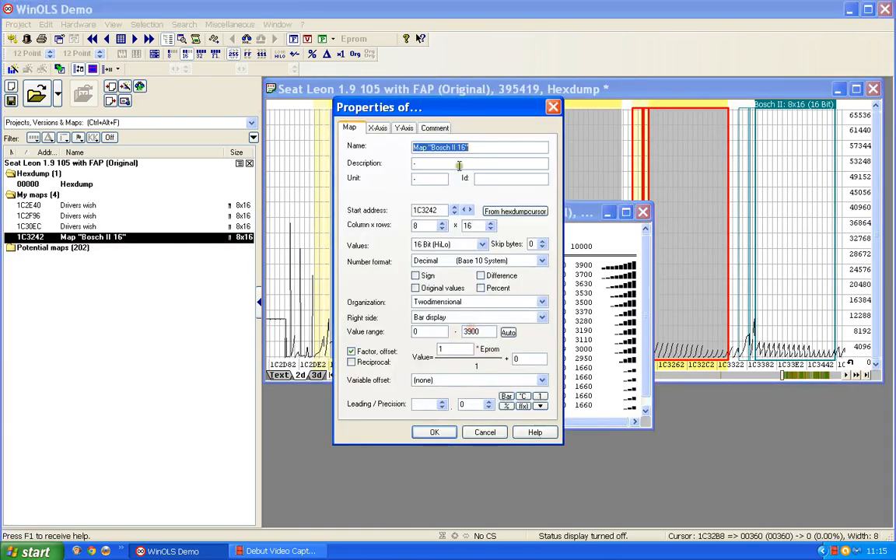
{"action": "type", "text": "Dri"}
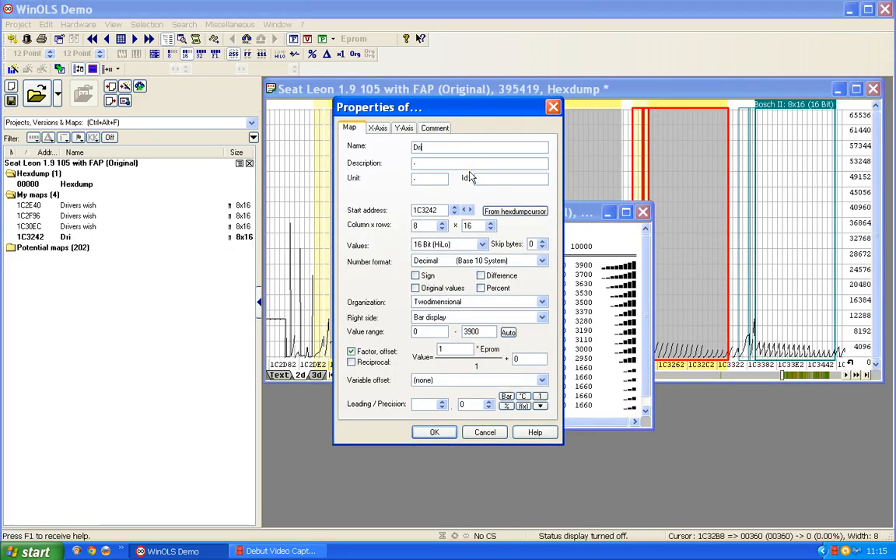
{"action": "type", "text": "vers wish"}
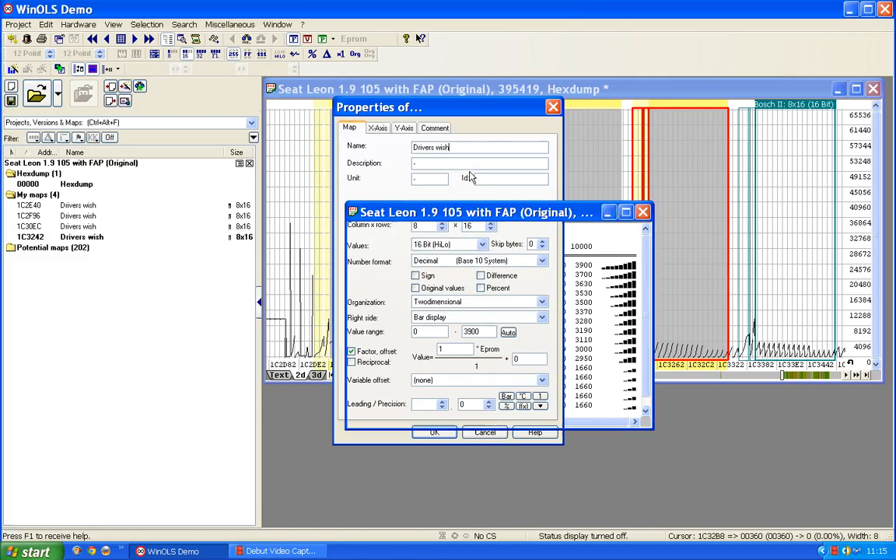
{"action": "key", "text": "Return"}
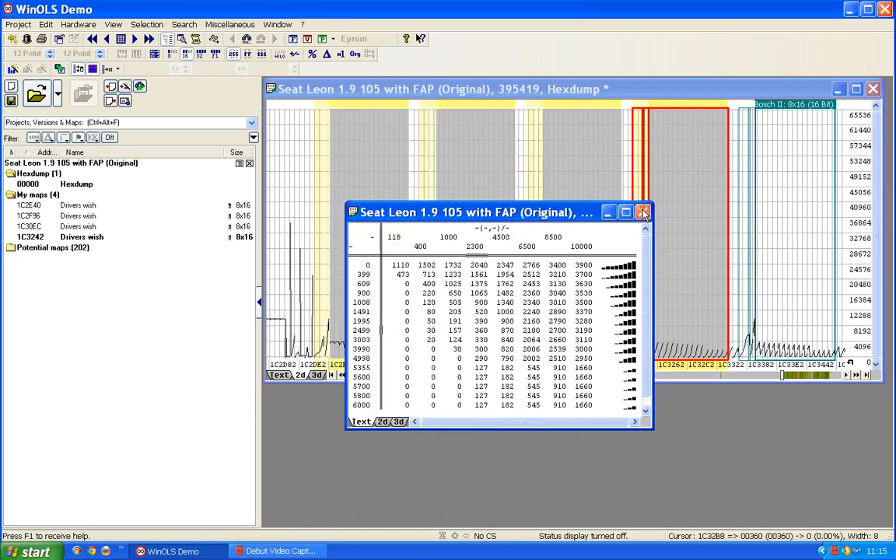
{"action": "left_click", "coordinate": [643, 213]}
Open the fifth 8x16 map, at 1C3398, rename it Drivers wish and close its window
{"action": "double_click", "coordinate": [789, 109]}
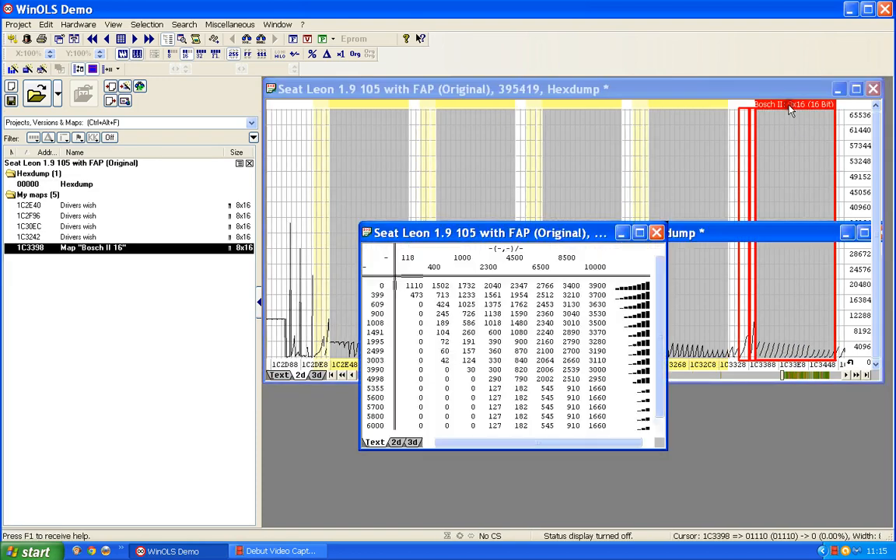
{"action": "double_click", "coordinate": [514, 332]}
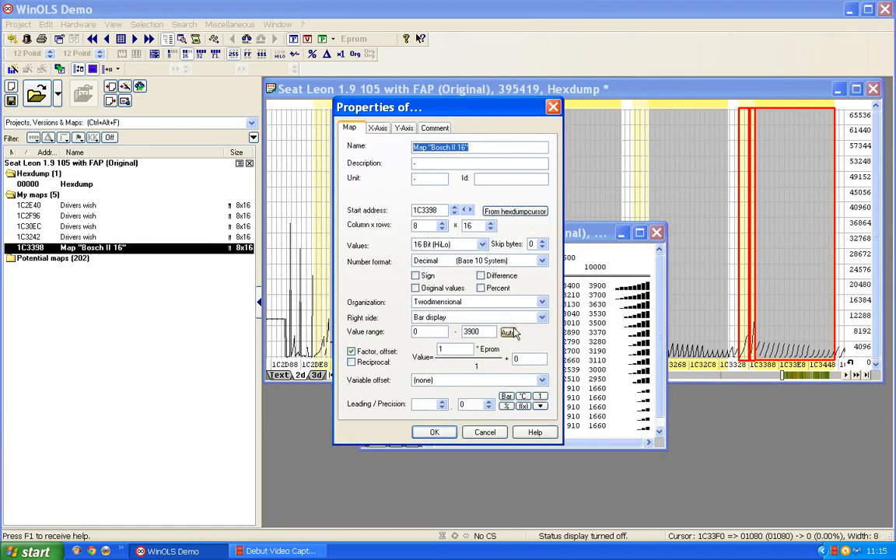
{"action": "type", "text": "Drivers wish"}
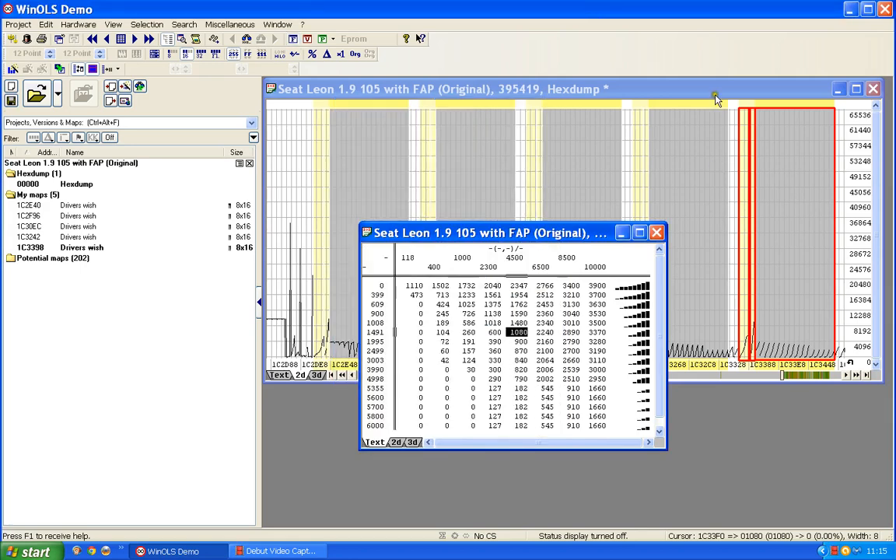
{"action": "left_click", "coordinate": [657, 234]}
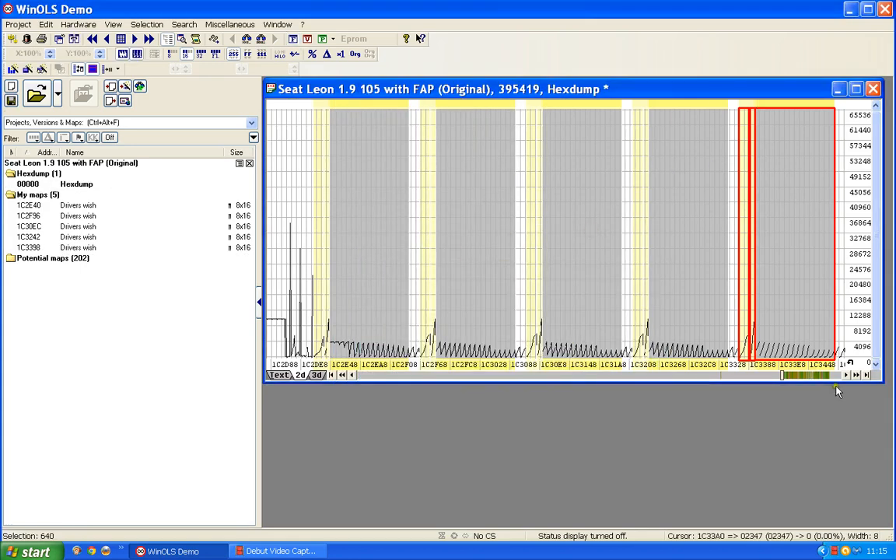
Open the next unnamed 8x16 map further along the hexdump, at 1C34EE, rename it Drivers wish and close its window
{"action": "left_click", "coordinate": [855, 376]}
{"action": "left_click_drag", "start_coordinate": [855, 376], "coordinate": [855, 376]}
{"action": "scroll", "coordinate": [526, 348], "scroll_direction": "up", "scroll_amount": 10}
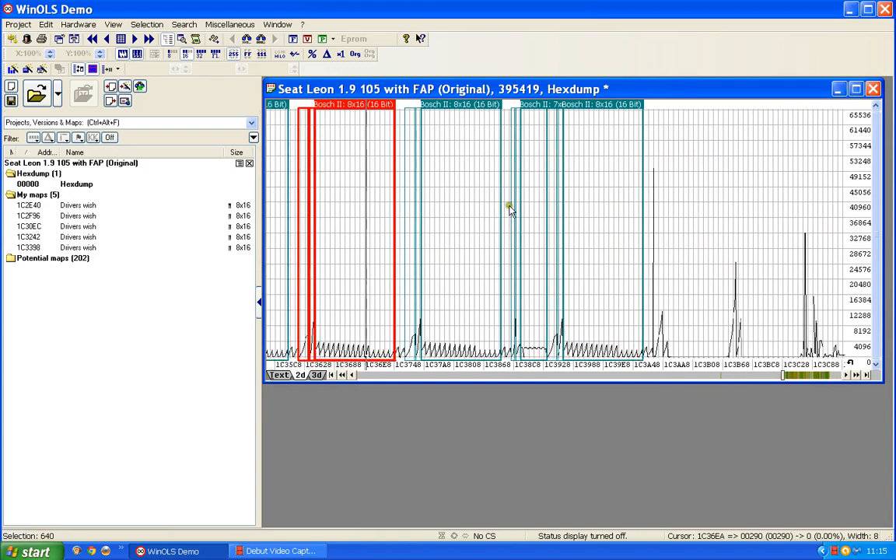
{"action": "scroll", "coordinate": [499, 124], "scroll_direction": "up", "scroll_amount": 2}
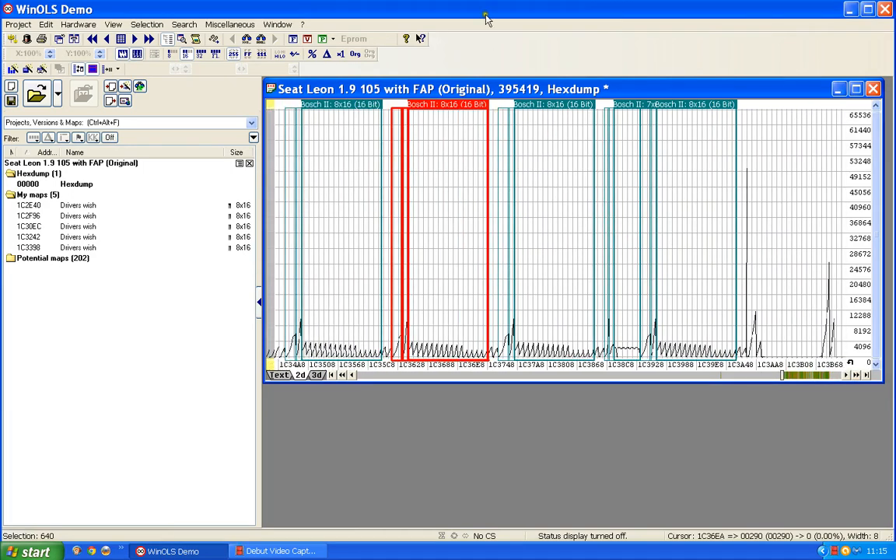
{"action": "double_click", "coordinate": [345, 107]}
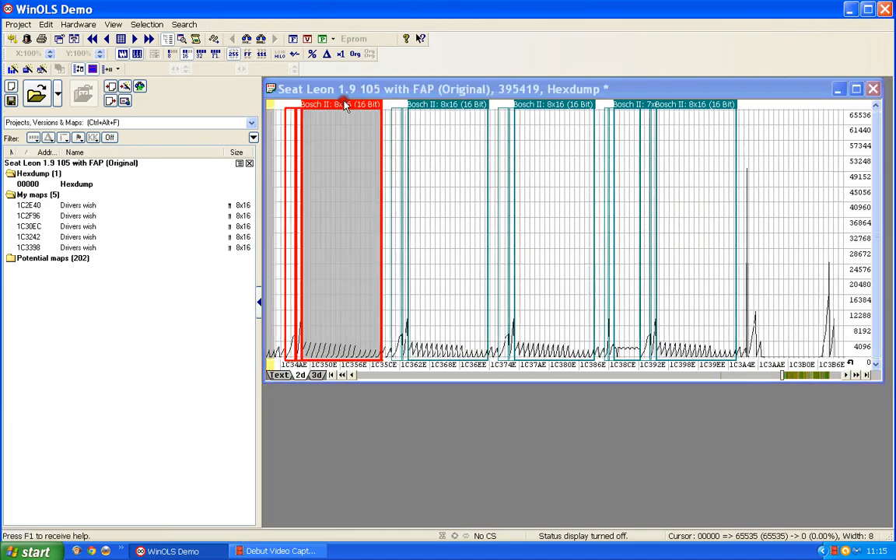
{"action": "double_click", "coordinate": [363, 210]}
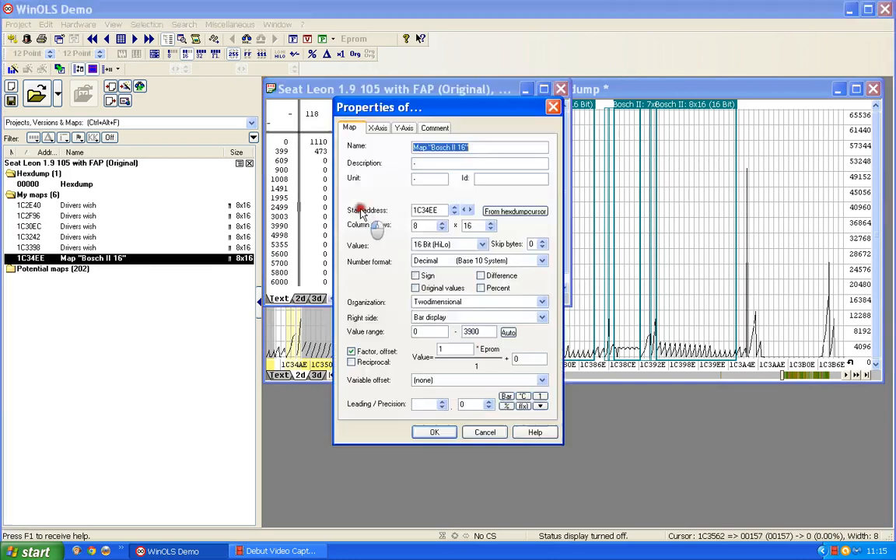
{"action": "type", "text": "Dri"}
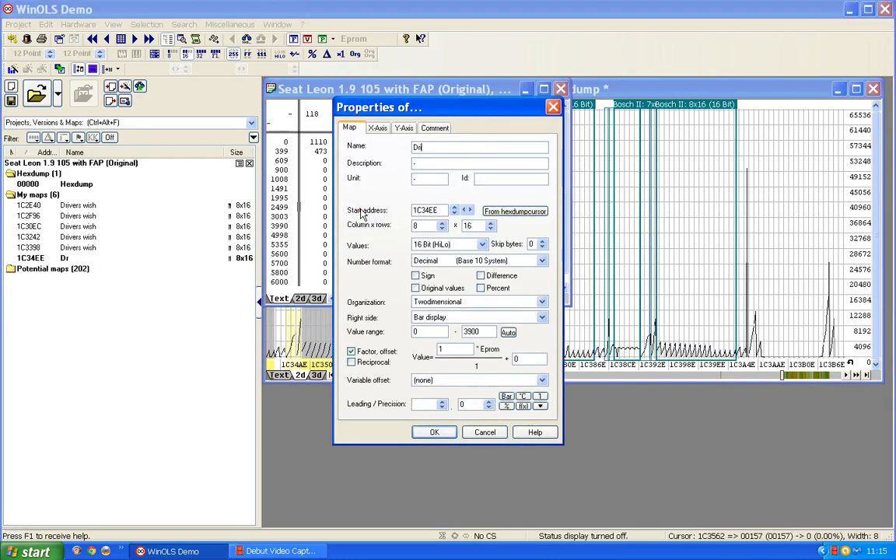
{"action": "type", "text": "vers wisah"}
{"action": "key", "text": "Return"}
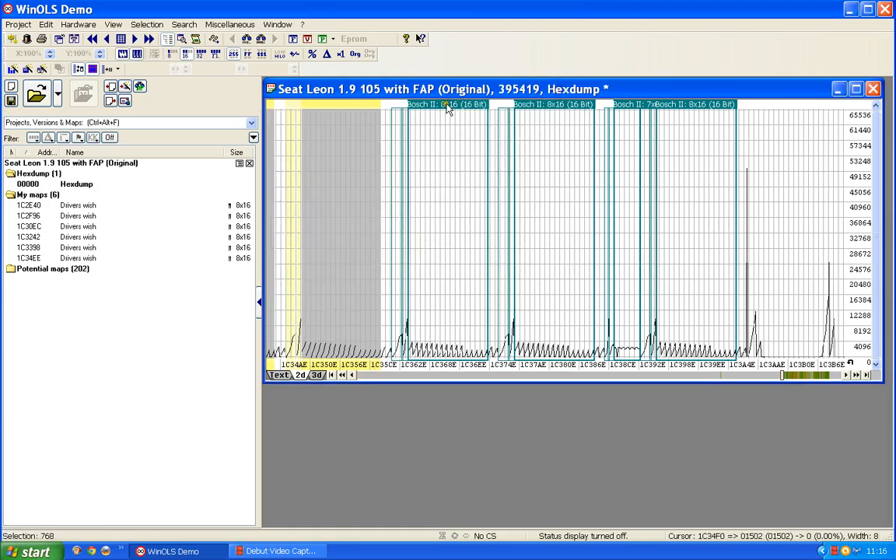
Open the seventh 8x16 map, at 1C3644, rename it Drivers wish and close its window
{"action": "double_click", "coordinate": [446, 106]}
{"action": "left_click", "coordinate": [440, 237]}
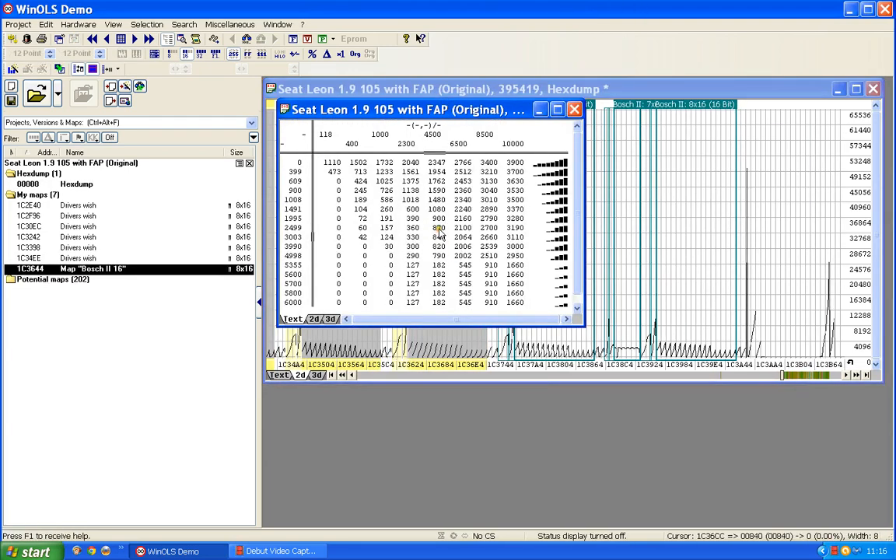
{"action": "double_click", "coordinate": [439, 227]}
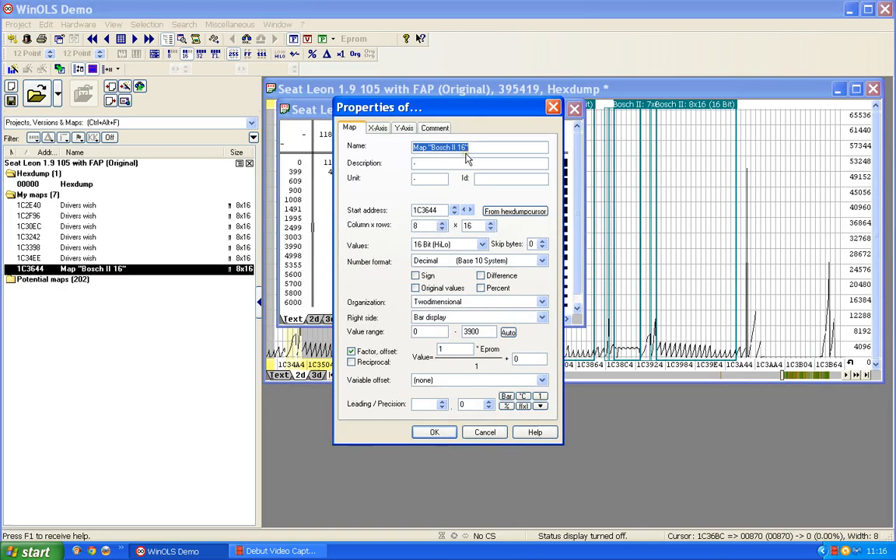
{"action": "type", "text": "Driver"}
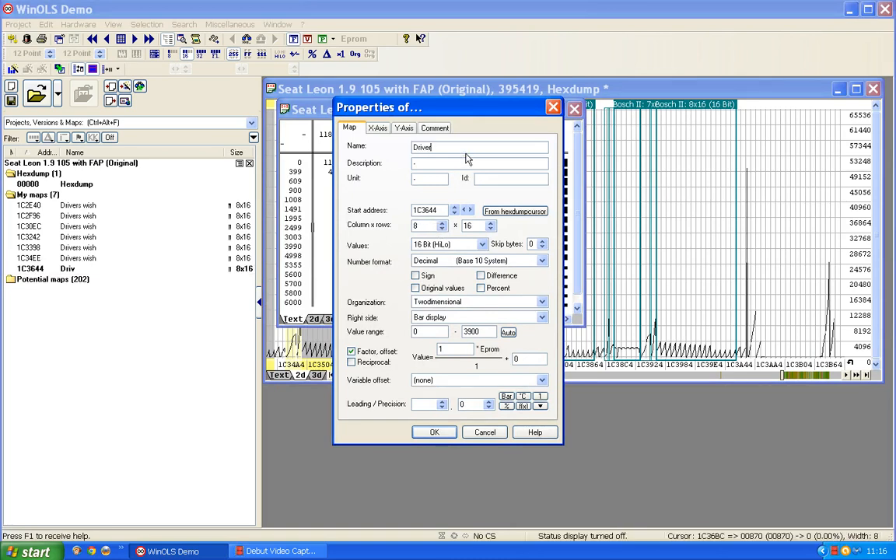
{"action": "type", "text": "s wish"}
{"action": "key", "text": "Return"}
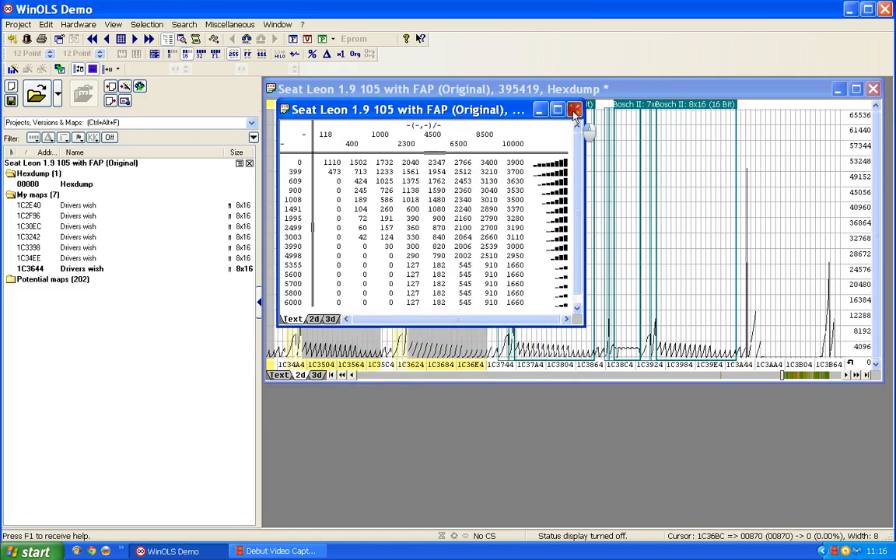
{"action": "left_click", "coordinate": [574, 112]}
Open the eighth 8x16 map, at 1C379A, rename it Drivers wish and close its window
{"action": "double_click", "coordinate": [549, 105]}
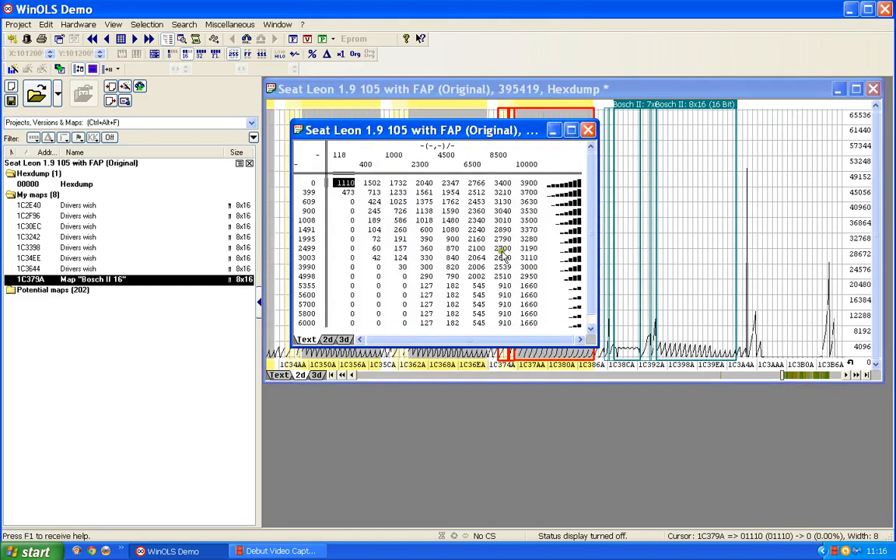
{"action": "double_click", "coordinate": [471, 236]}
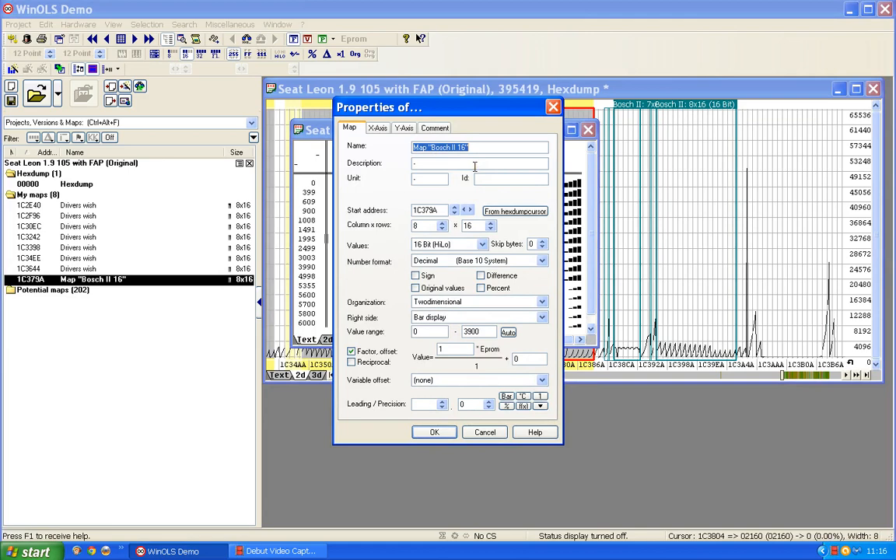
{"action": "type", "text": "Drivers wish"}
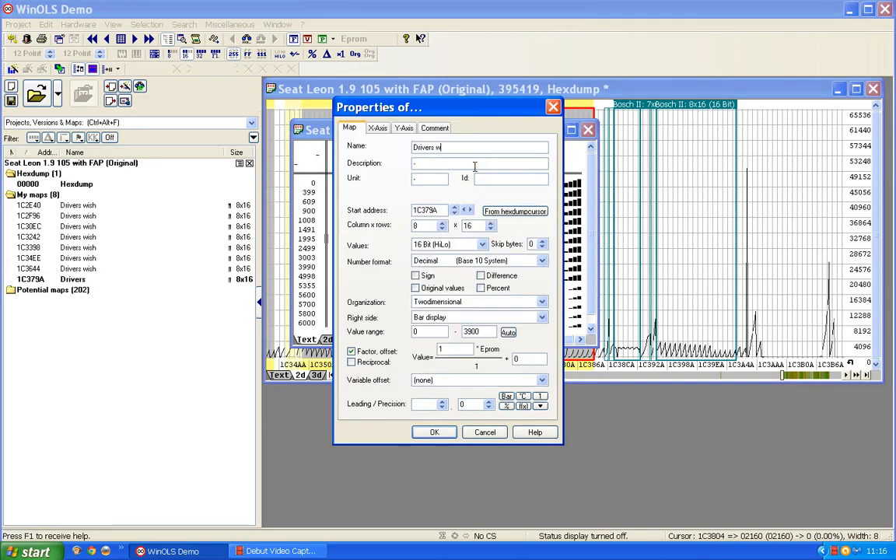
{"action": "left_click", "coordinate": [434, 433]}
{"action": "left_click", "coordinate": [589, 130]}
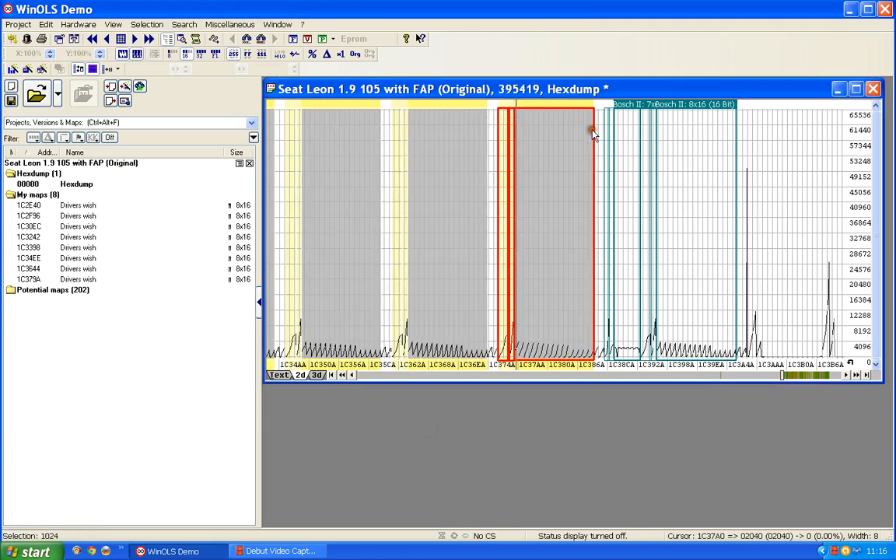
Open the last 8x16 map in the group, at 1C3962, rename it Drivers wish and close its window
{"action": "left_click", "coordinate": [704, 105]}
{"action": "double_click", "coordinate": [704, 105]}
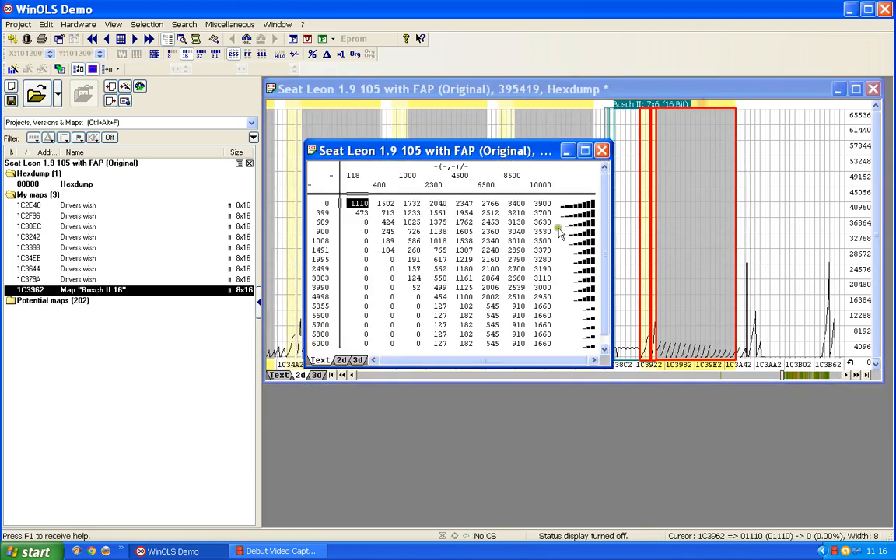
{"action": "key", "text": "ctrl+e"}
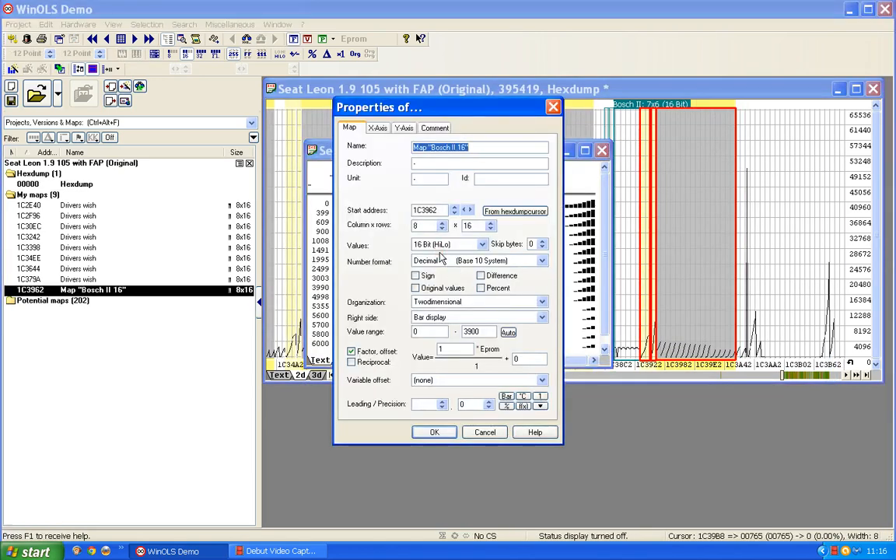
{"action": "type", "text": "Drivers wish"}
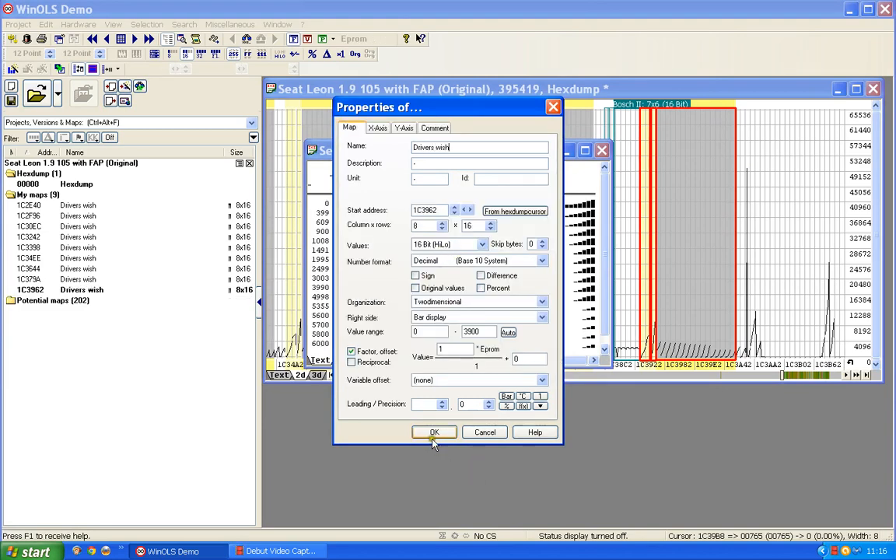
{"action": "left_click", "coordinate": [434, 433]}
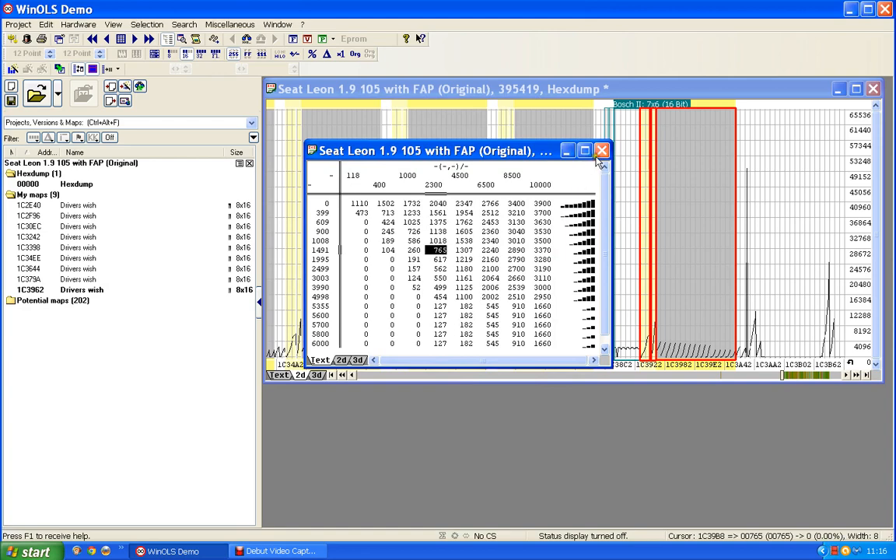
{"action": "left_click", "coordinate": [602, 150]}
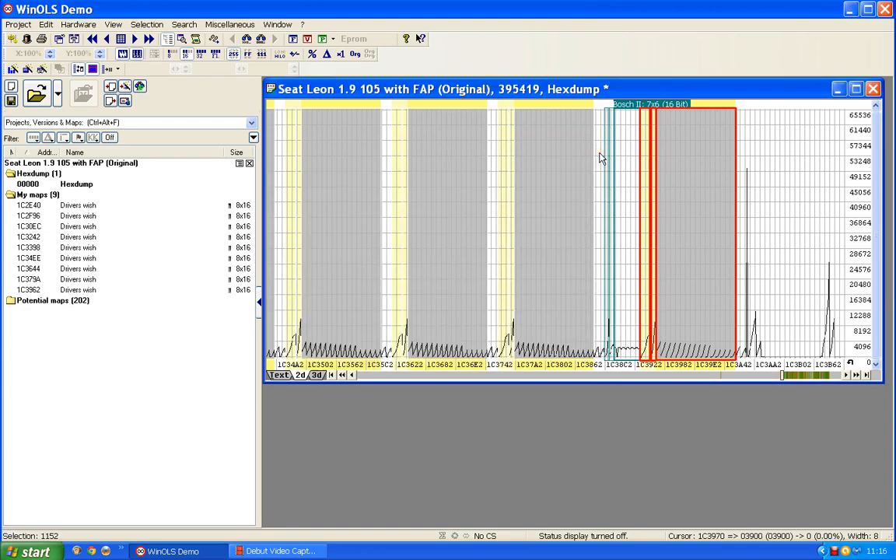
Locate the Drivers wish maps at 1C2E40, 1C2F96 and 1C30EC in the hexdump, and return to the first one
{"action": "left_click", "coordinate": [450, 295]}
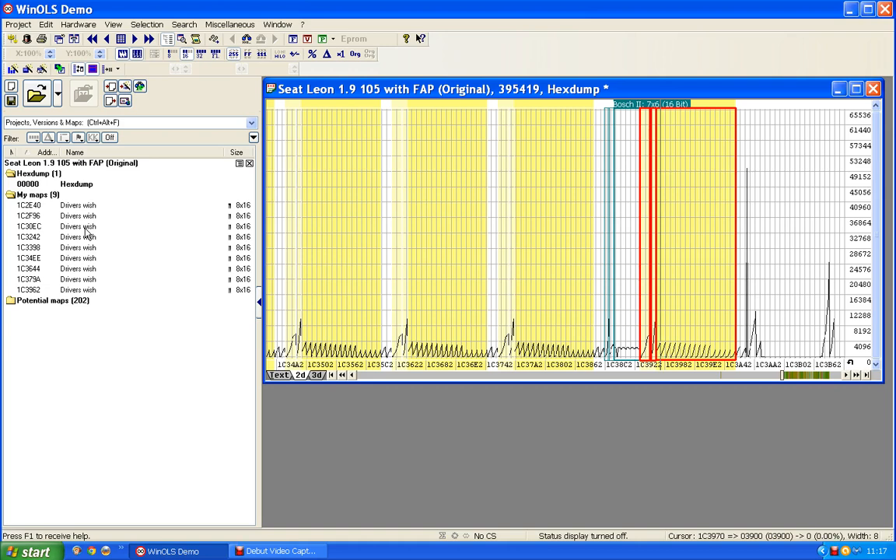
{"action": "left_click", "coordinate": [84, 205]}
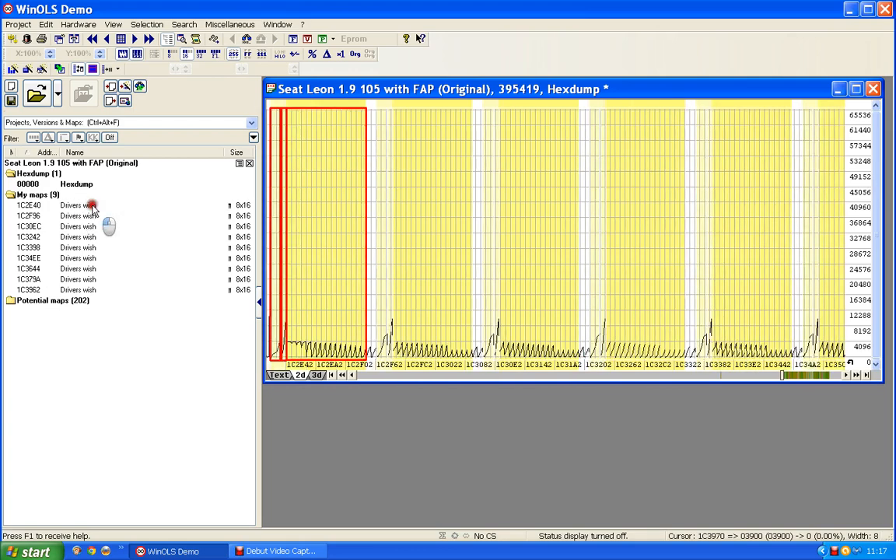
{"action": "left_click", "coordinate": [88, 215]}
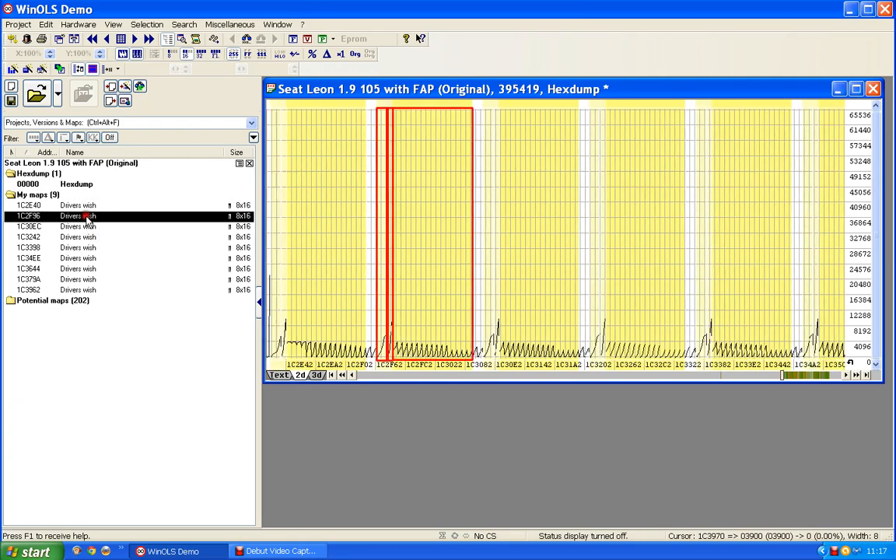
{"action": "left_click", "coordinate": [87, 226]}
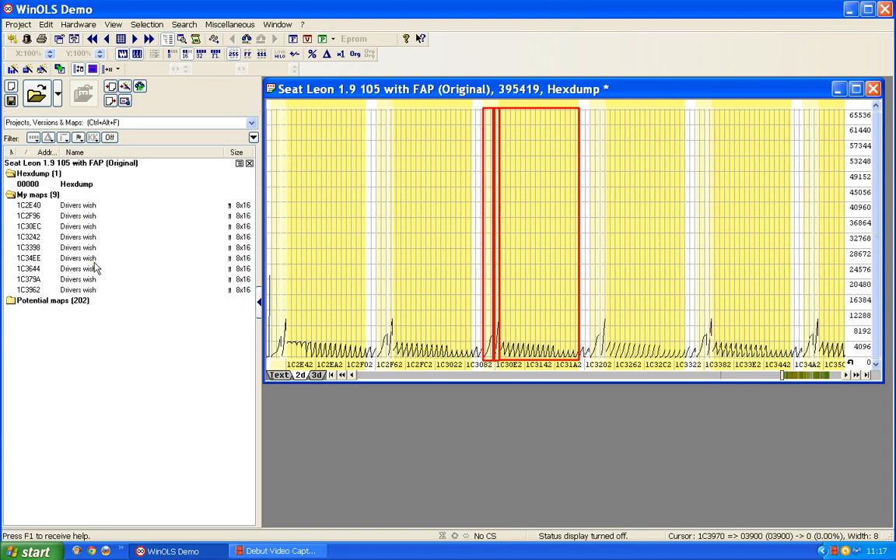
{"action": "left_click", "coordinate": [89, 206]}
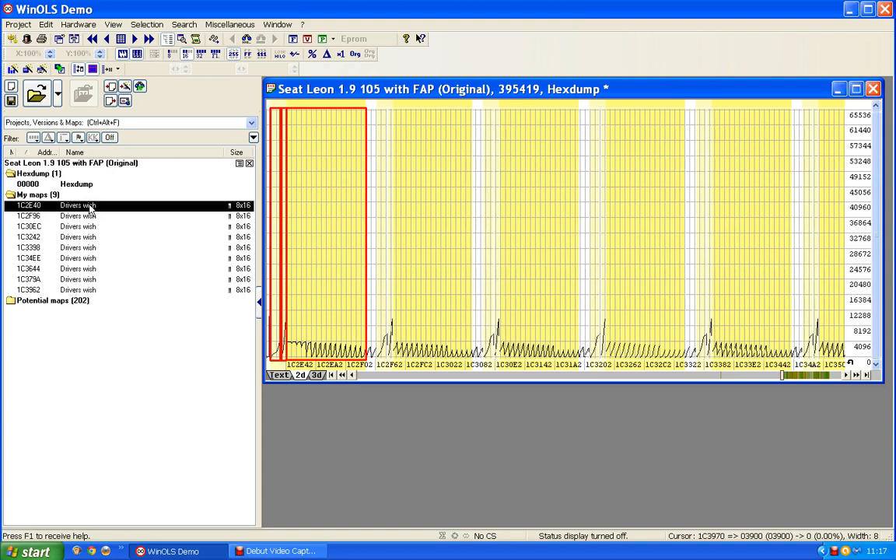